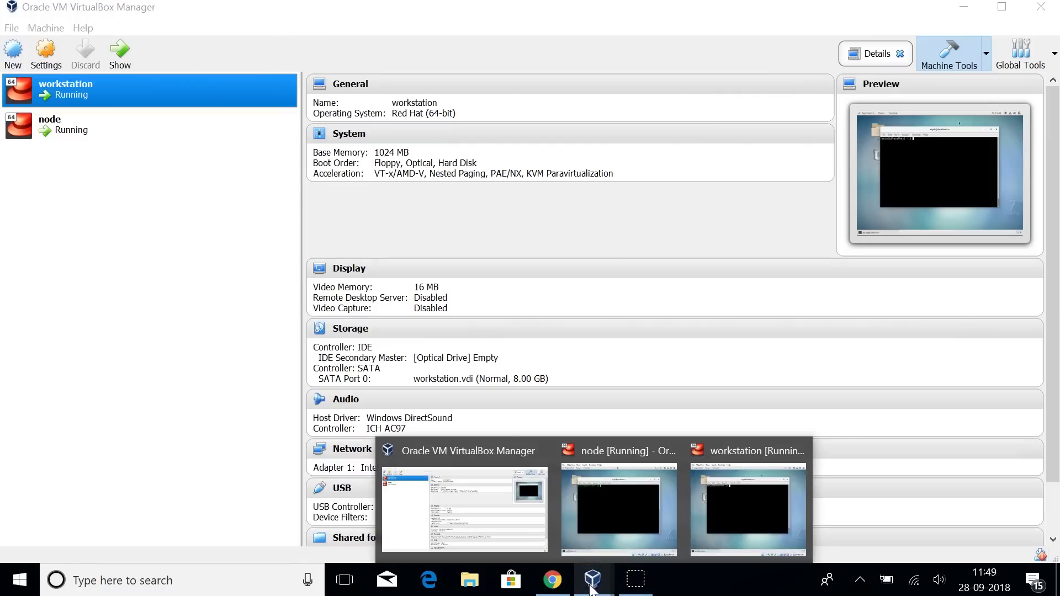
Bring the running workstation VM window to the front from the VirtualBox taskbar previews.
click(593, 584)
click(740, 511)
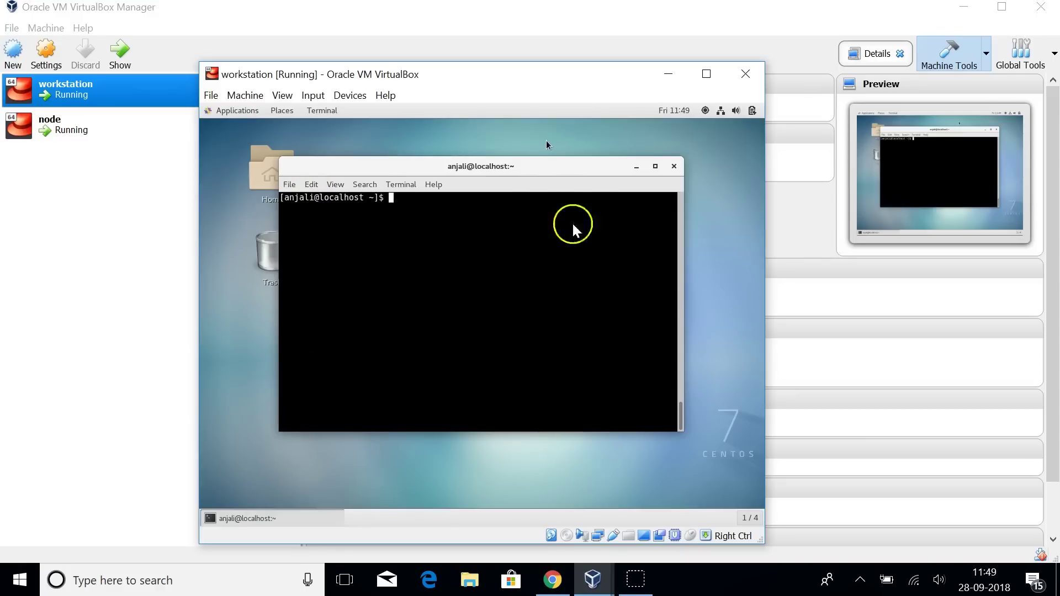
mouse_move(592, 579)
click(608, 511)
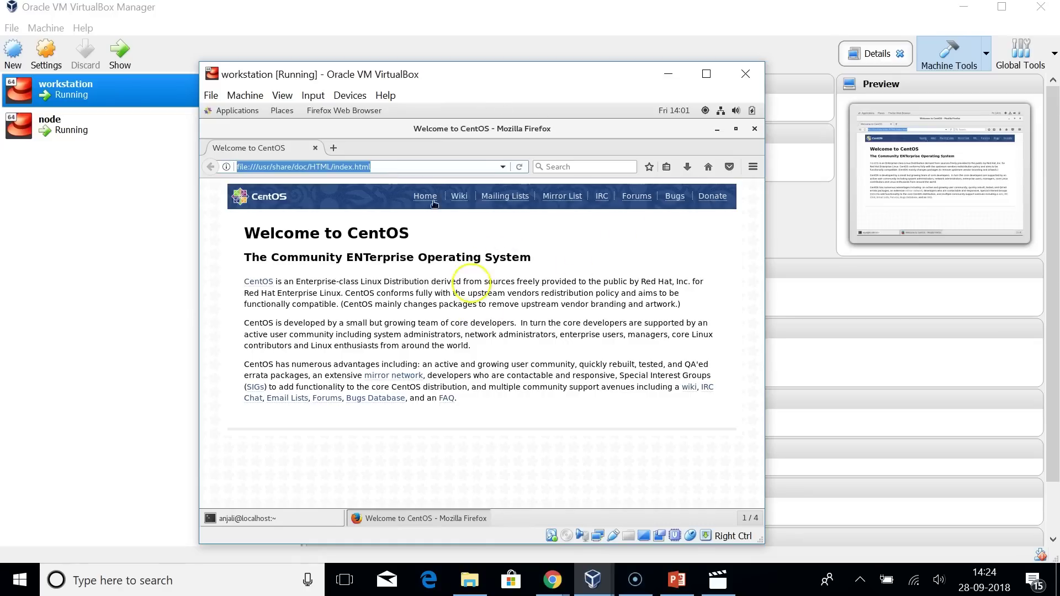
Search the web for 'chefdk install' and open the ChefDK - Chef Downloads page.
text(ched)
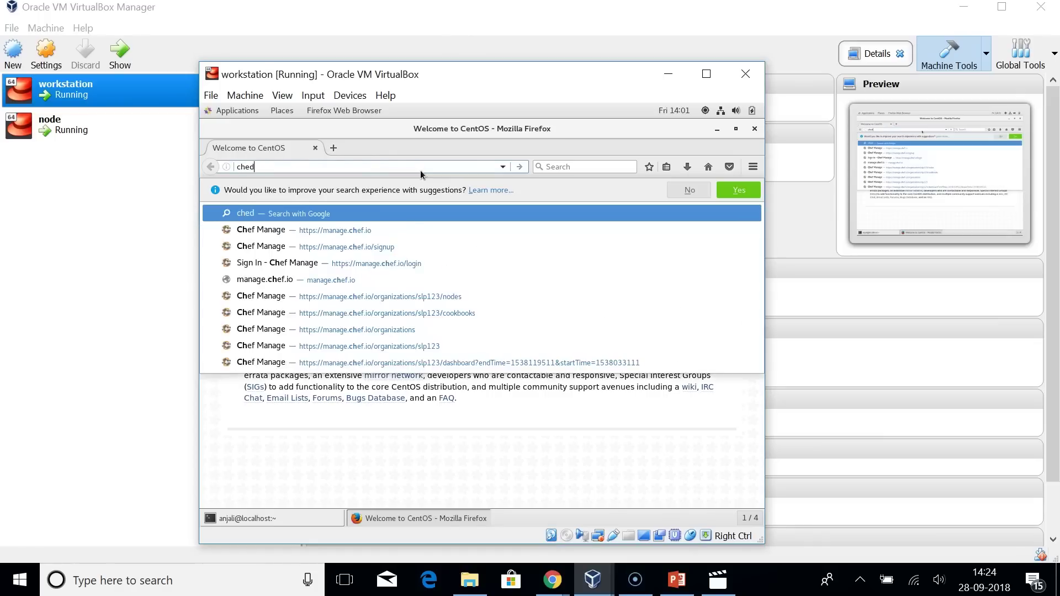
key(BackSpace)
text(fdk install)
key(Return)
click(312, 283)
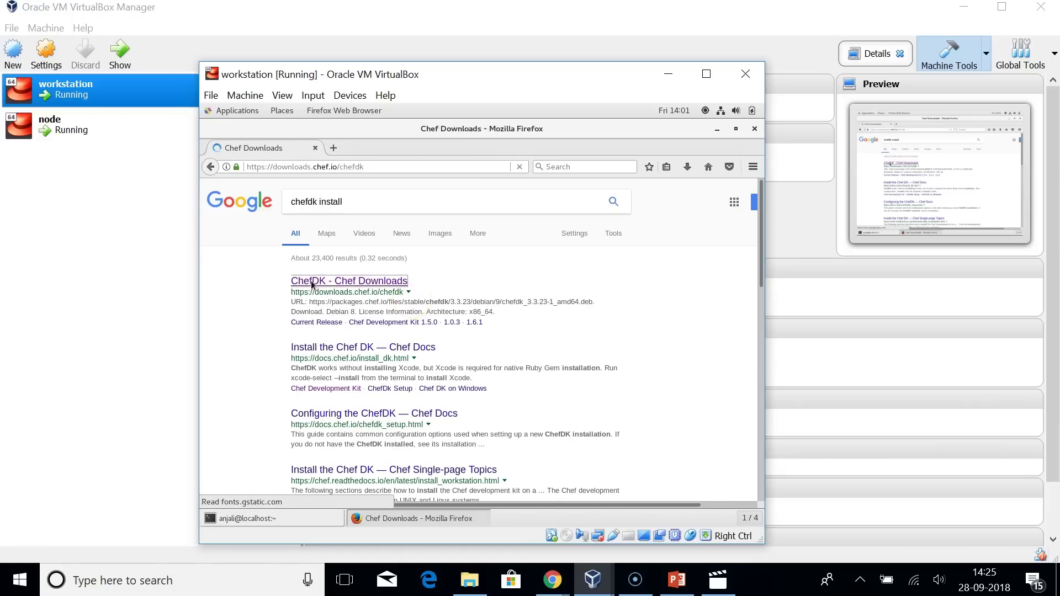
Copy the Red Hat Enterprise Linux 7 ChefDK package URL and return to the terminal.
click(340, 392)
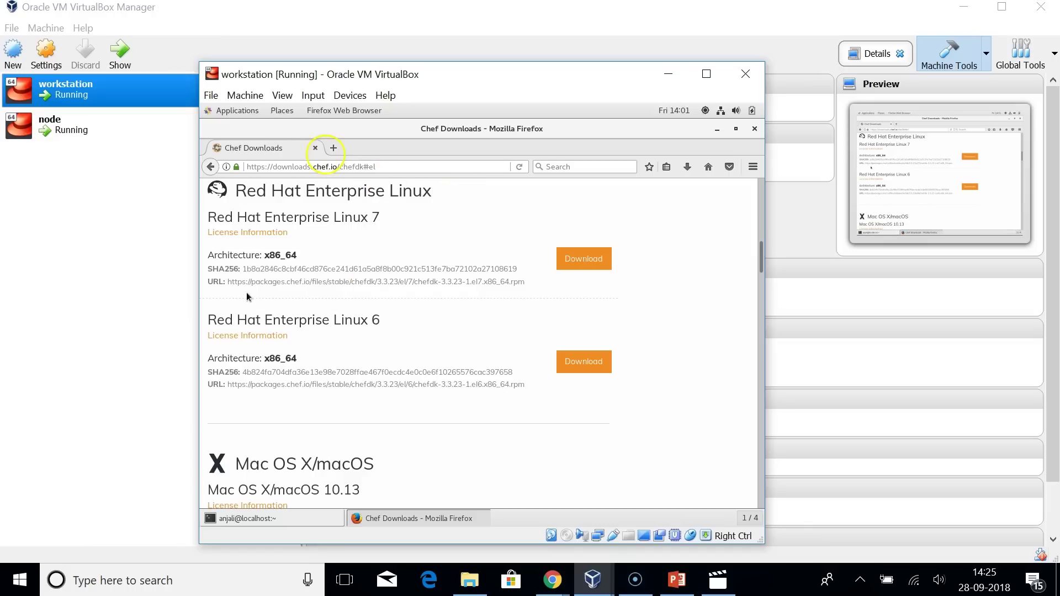
drag(228, 282, 532, 283)
key(ctrl+c)
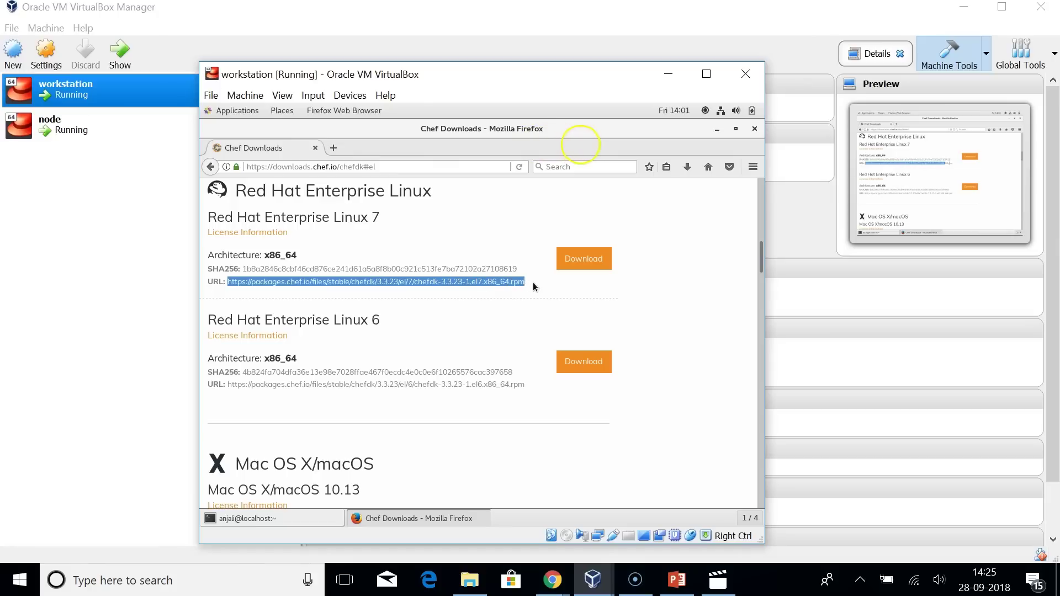
click(251, 519)
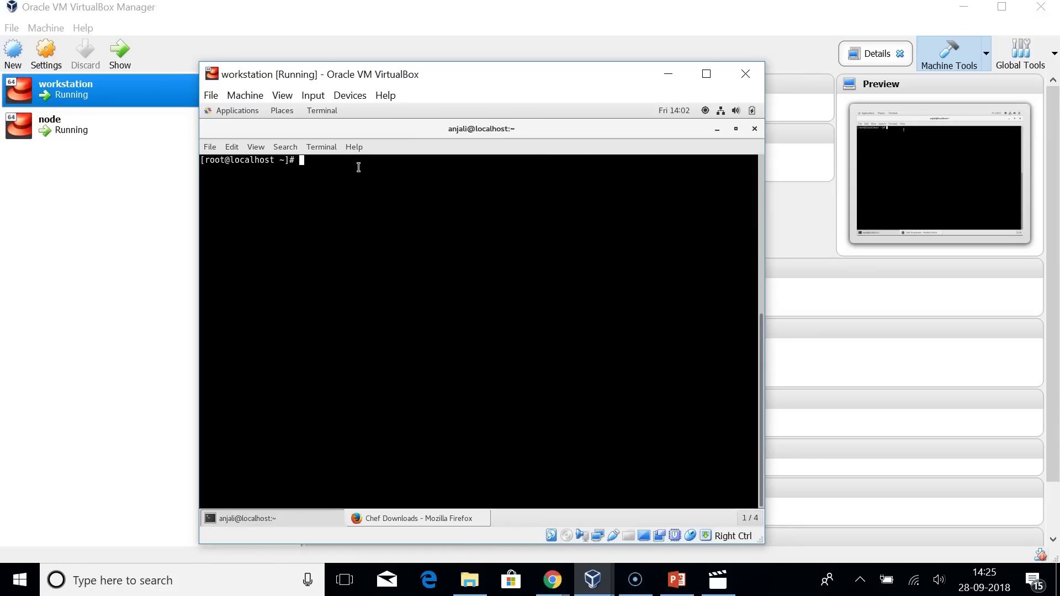
Download the ChefDK package with wget using the pasted RHEL 7 URL.
text(wget)
click(232, 147)
click(243, 178)
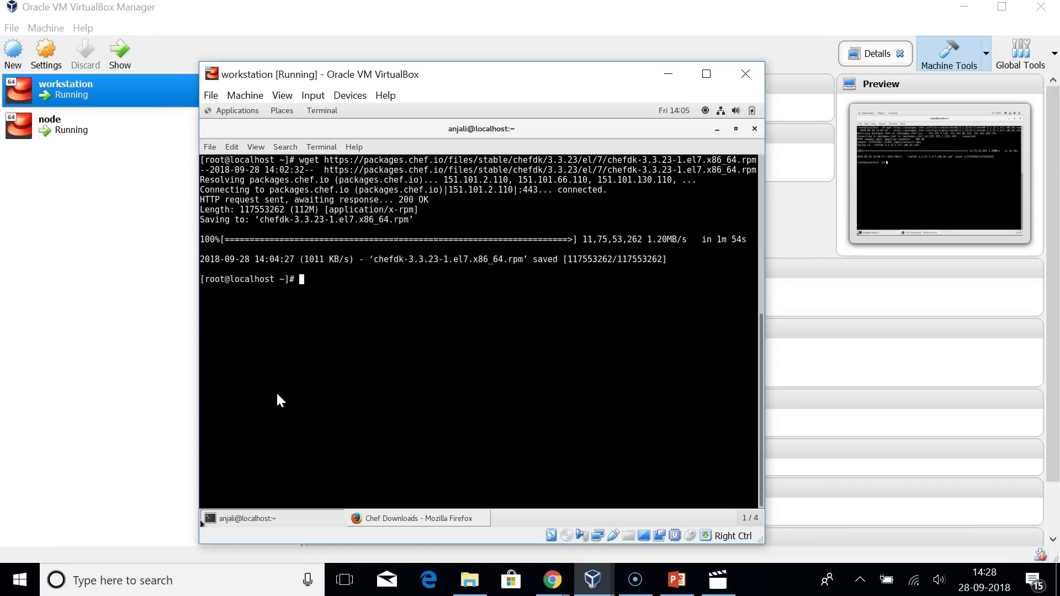
Install chefdk-3.3.23-1.el7.x86_64.rpm with rpm -ivh.
text(rpm -ivh)
click(354, 297)
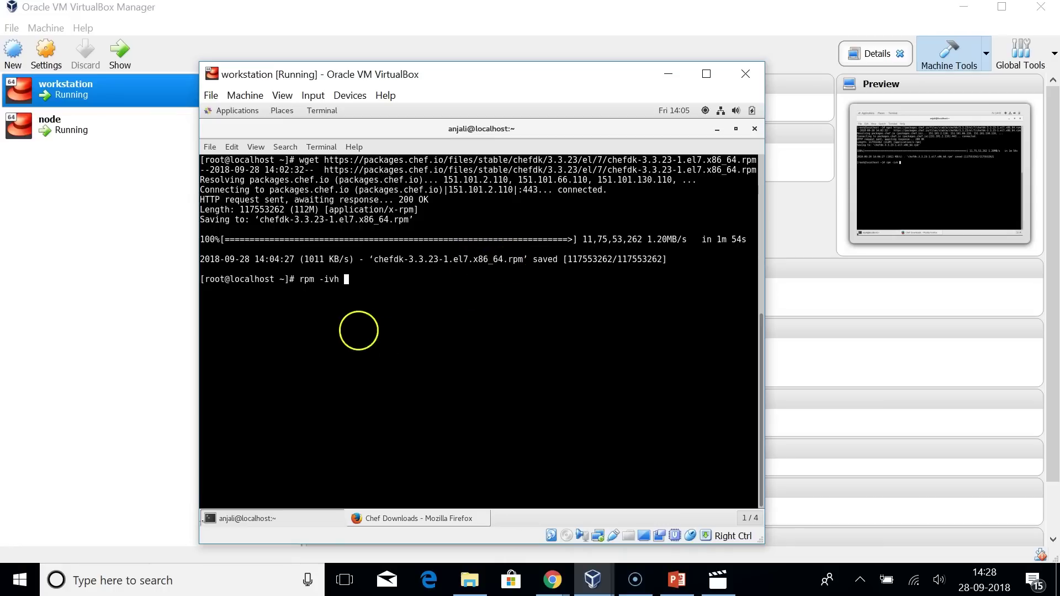
text(chef)
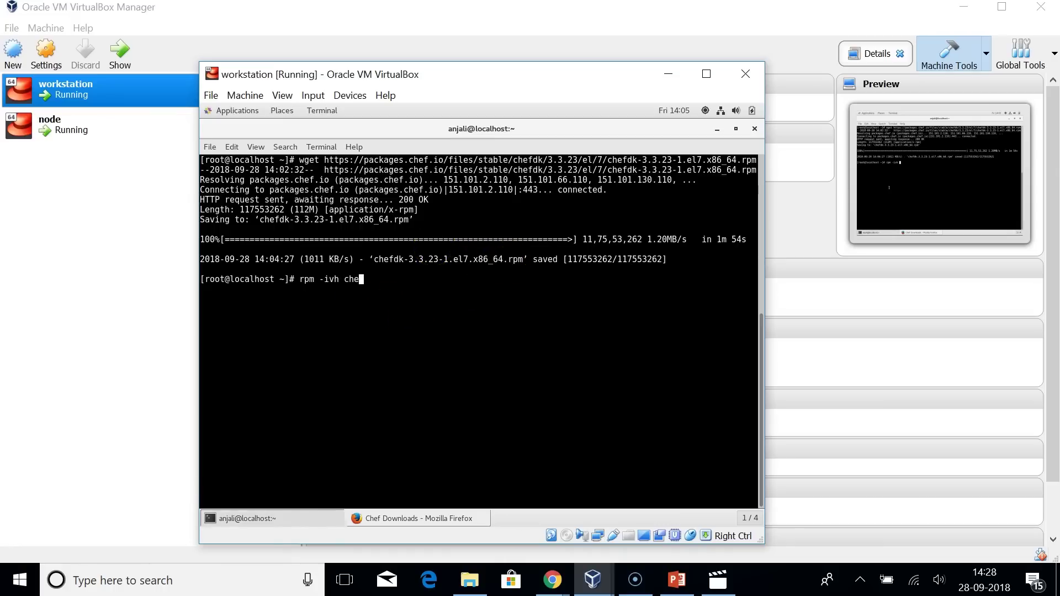
text(dk-3.3.23-1.el7.x86_64)
key(Tab)
key(Return)
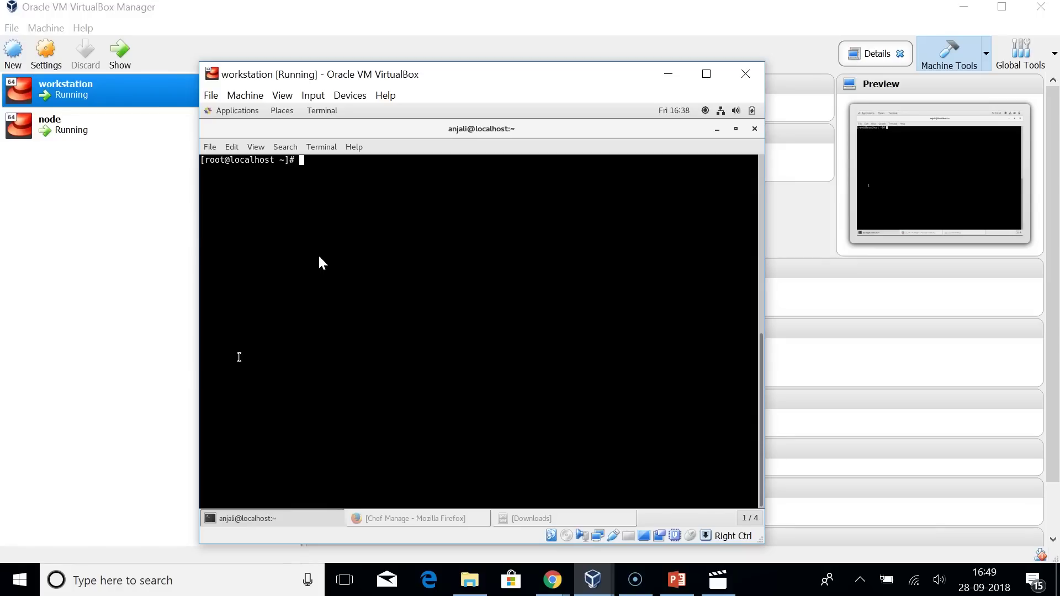
Create the ~/chef-repo directory and a cookbooks folder inside it with mkdir.
text(mkdir chef-repo)
key(Return)
text(cd chef-repo)
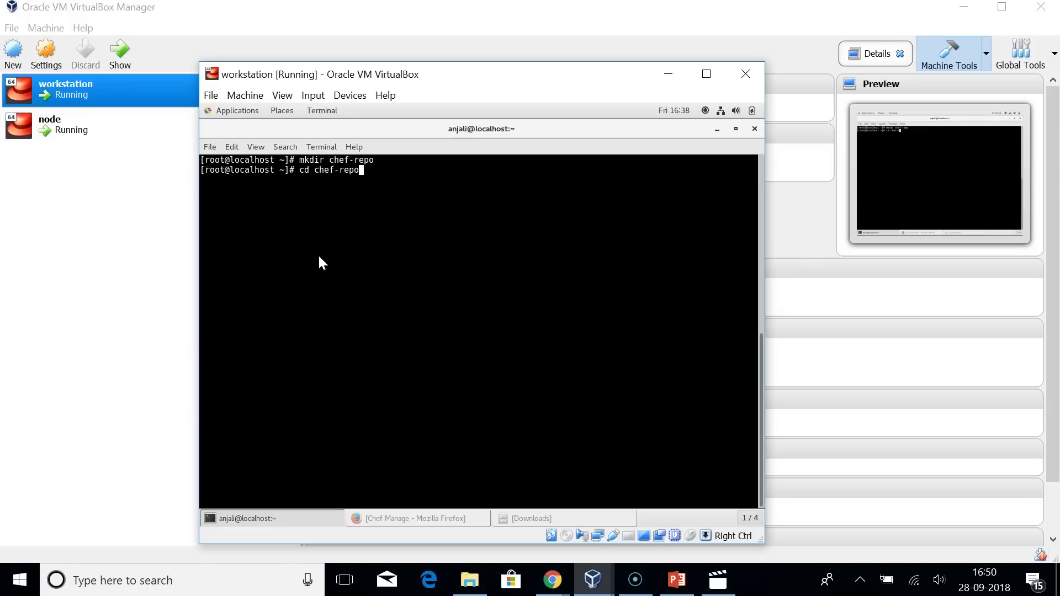
key(Return)
text(cd coo)
key(BackSpace)
key(BackSpace)
key(BackSpace)
key(BackSpace)
key(BackSpace)
key(BackSpace)
text(mkdir)
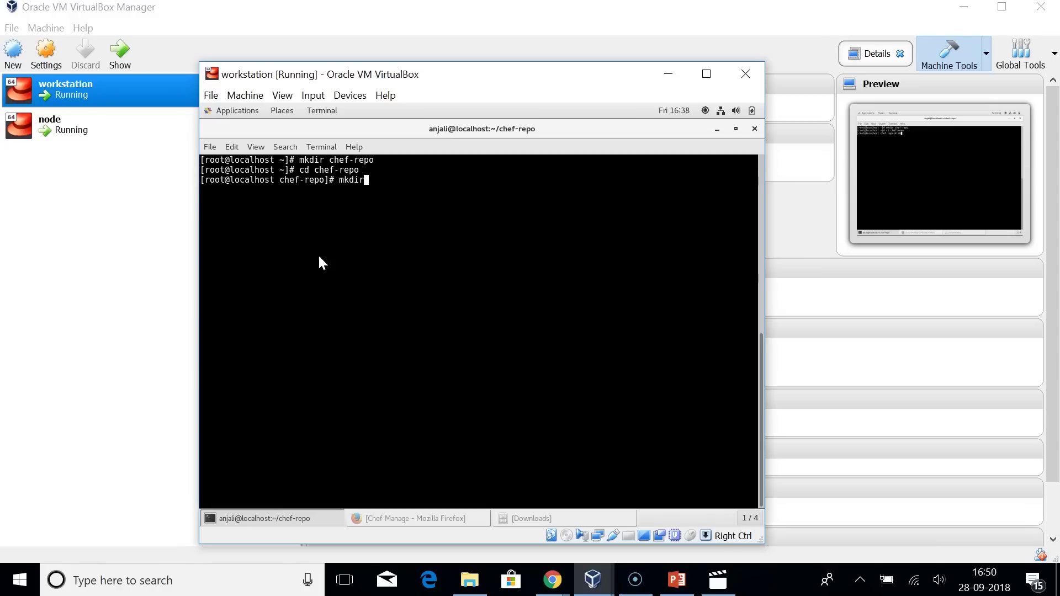
text( cookbooks)
key(Return)
text(cd cookbooks)
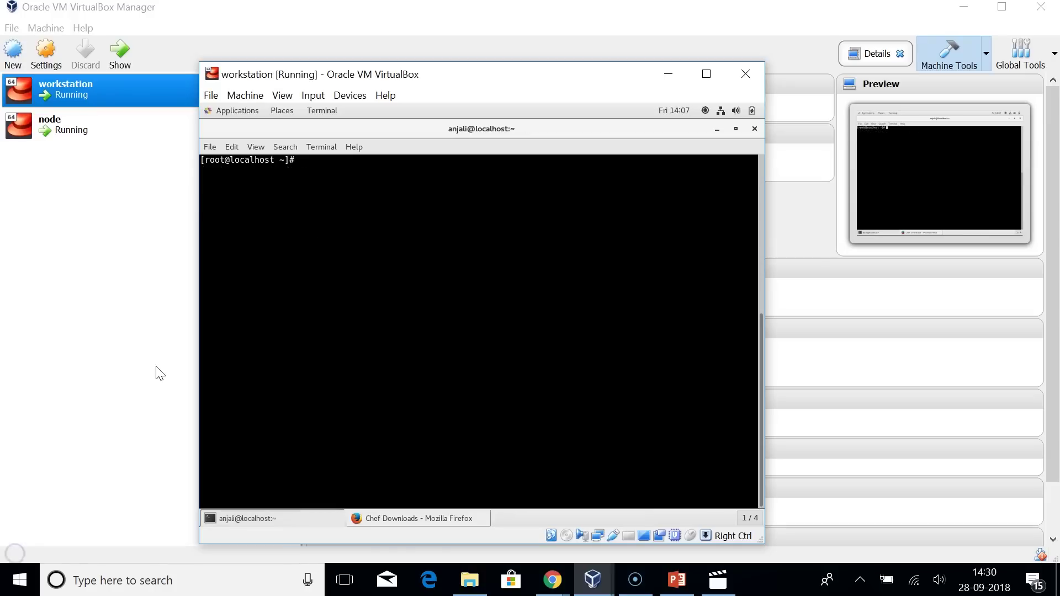
List the home folder and chef-repo to confirm cookbooks, README.md and roles exist.
text(ls)
key(Return)
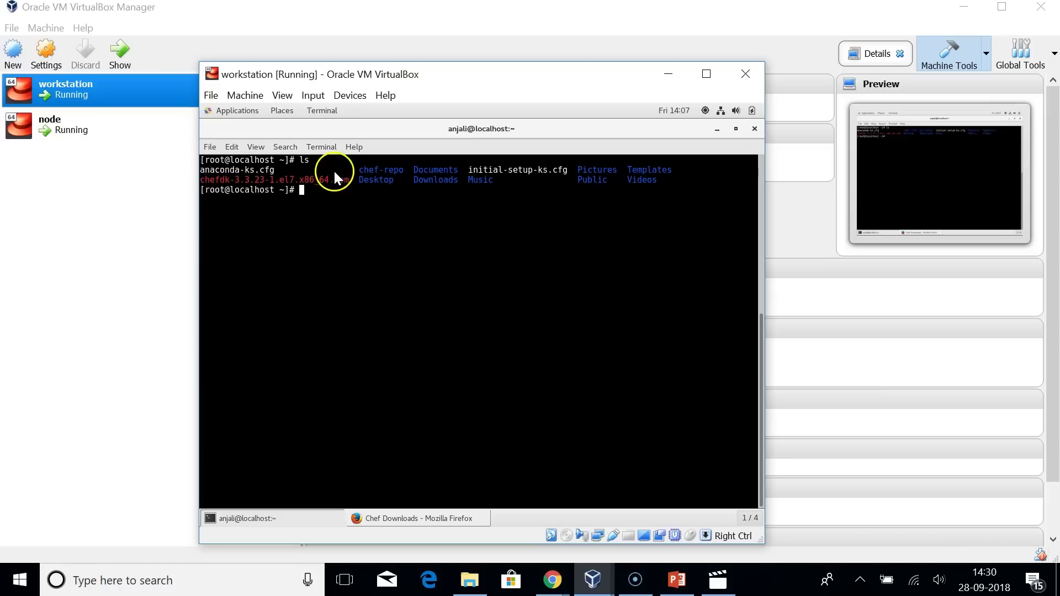
double_click(363, 171)
click(364, 172)
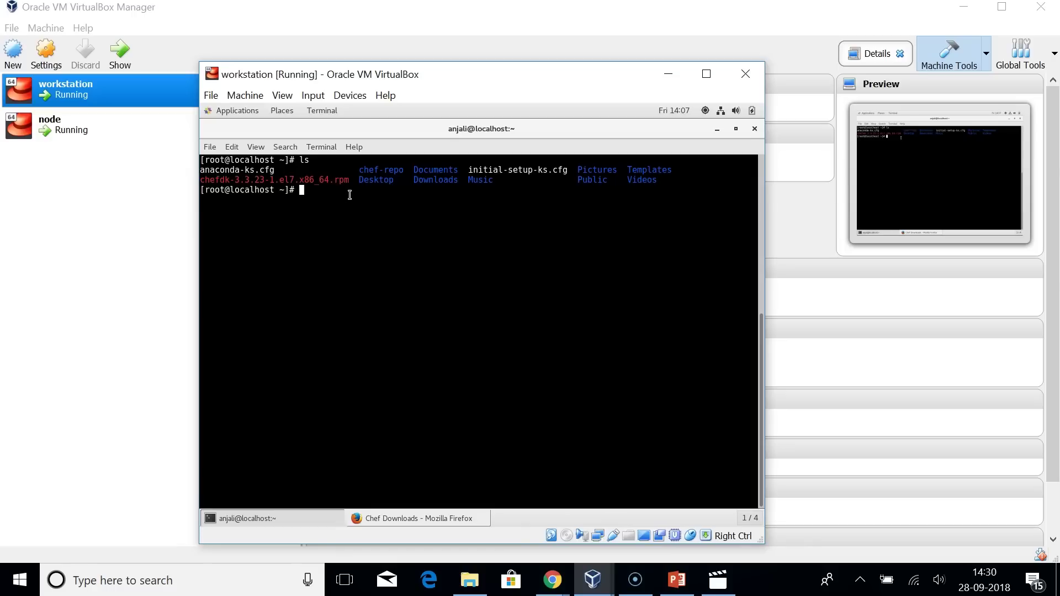
text(ls chef-repo)
key(Return)
drag(250, 200, 207, 197)
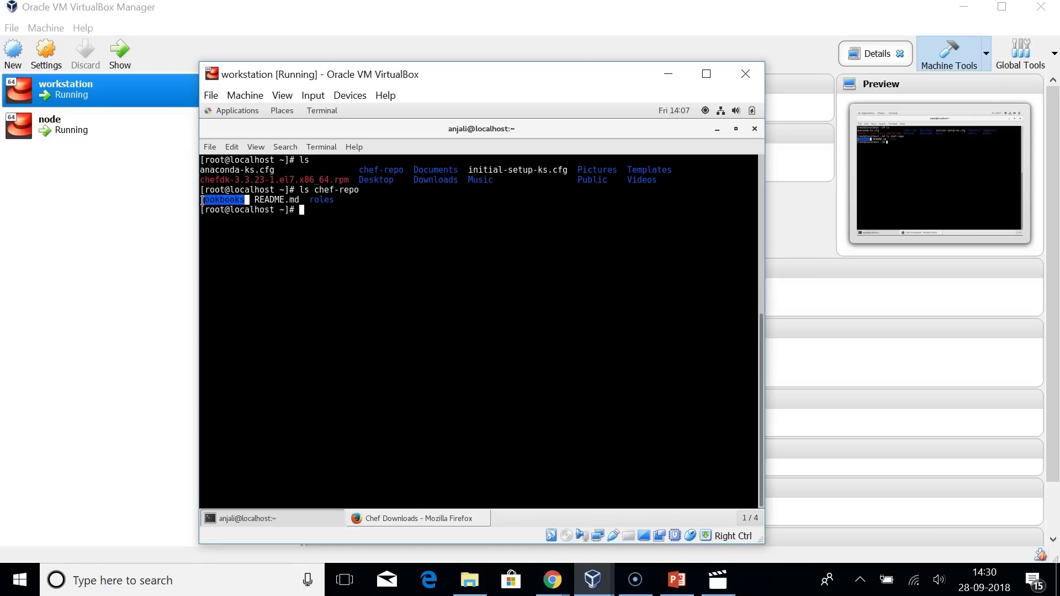
click(204, 200)
drag(204, 201, 246, 200)
click(350, 212)
Move into chef-repo/cookbooks and generate a cookbook named sample.
text(cd chef-r)
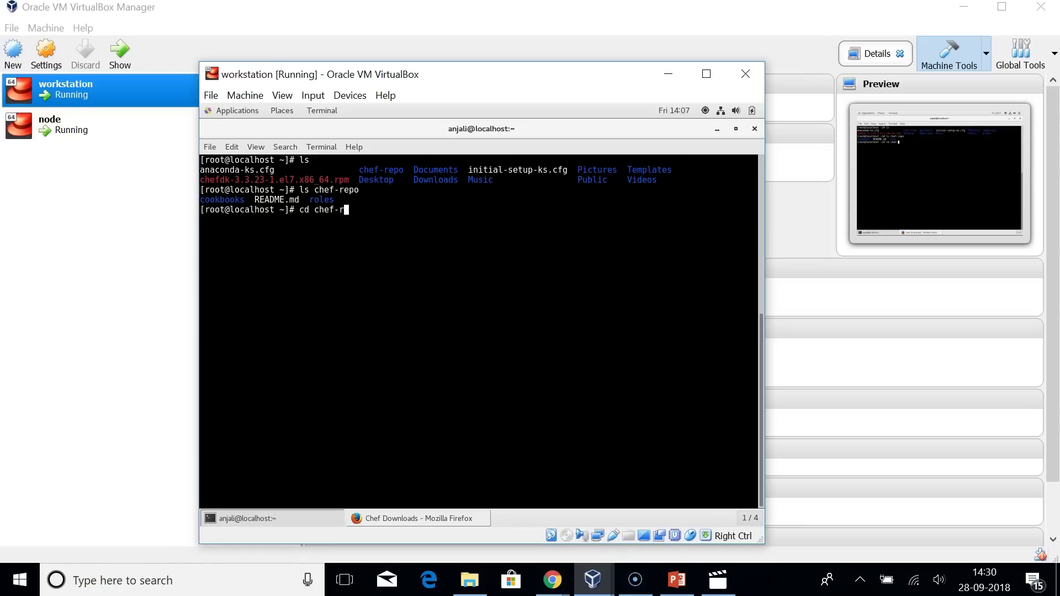
text(epo/cookbooks)
key(Return)
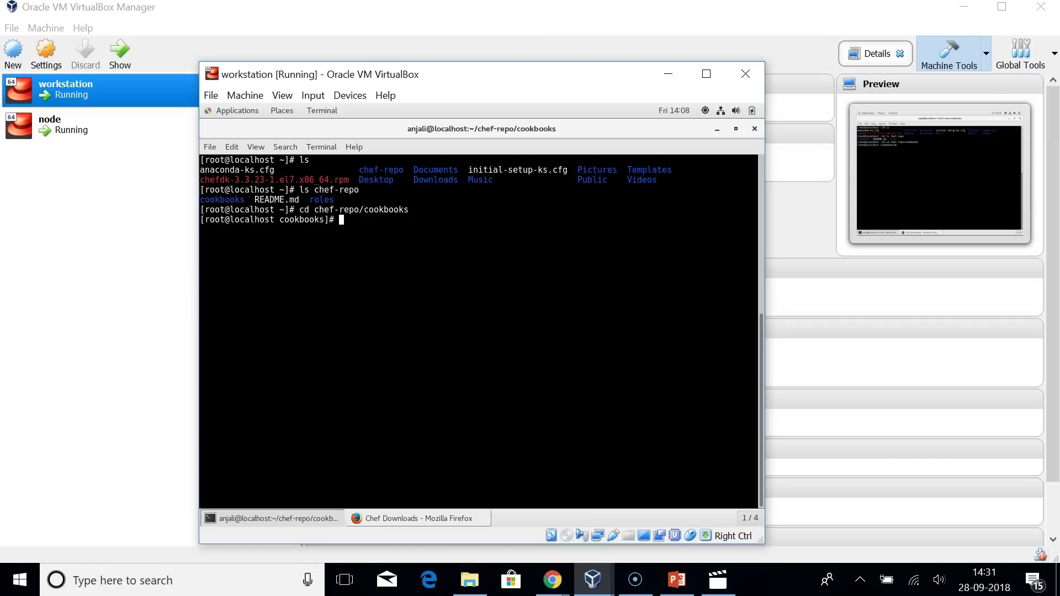
text(chef generate cookbook)
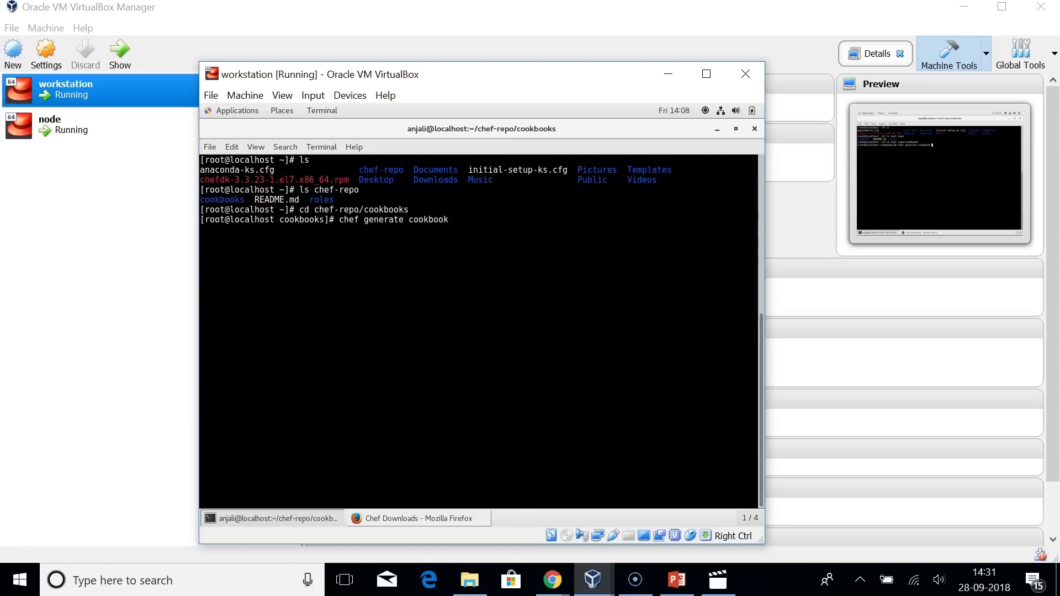
text( sample)
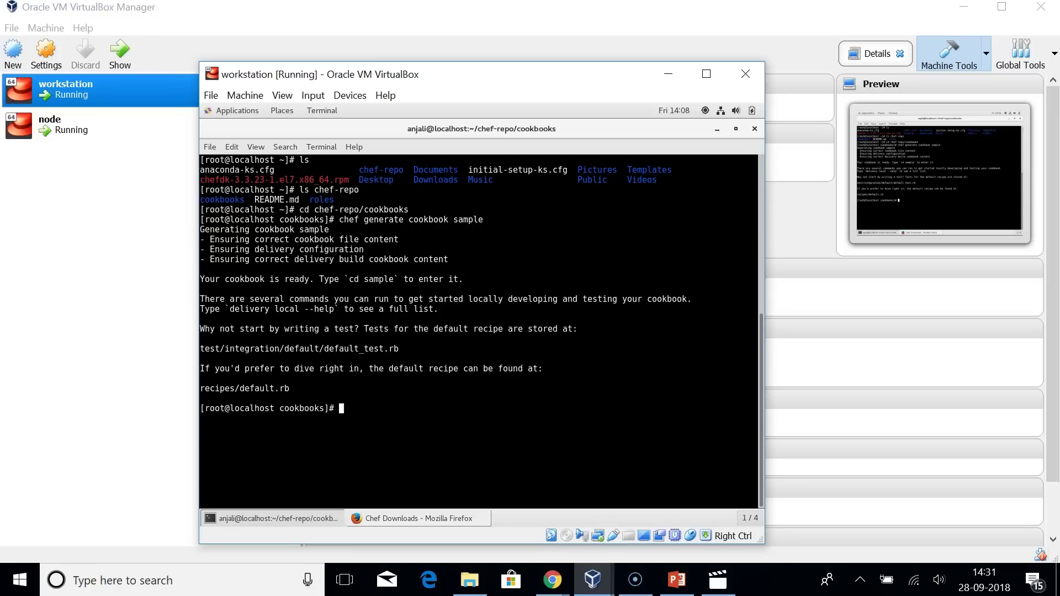
Enter the sample cookbook and display its file tree, locating recipes/default.rb.
text(tree)
key(BackSpace)
key(BackSpace)
key(BackSpace)
text(cd sample)
key(Return)
text(tree)
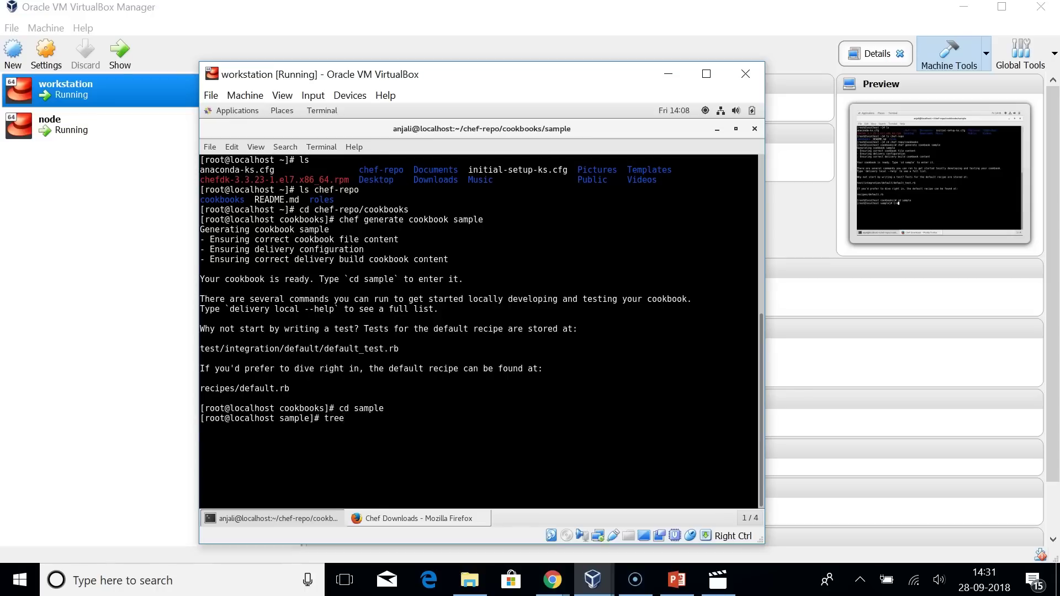
key(Return)
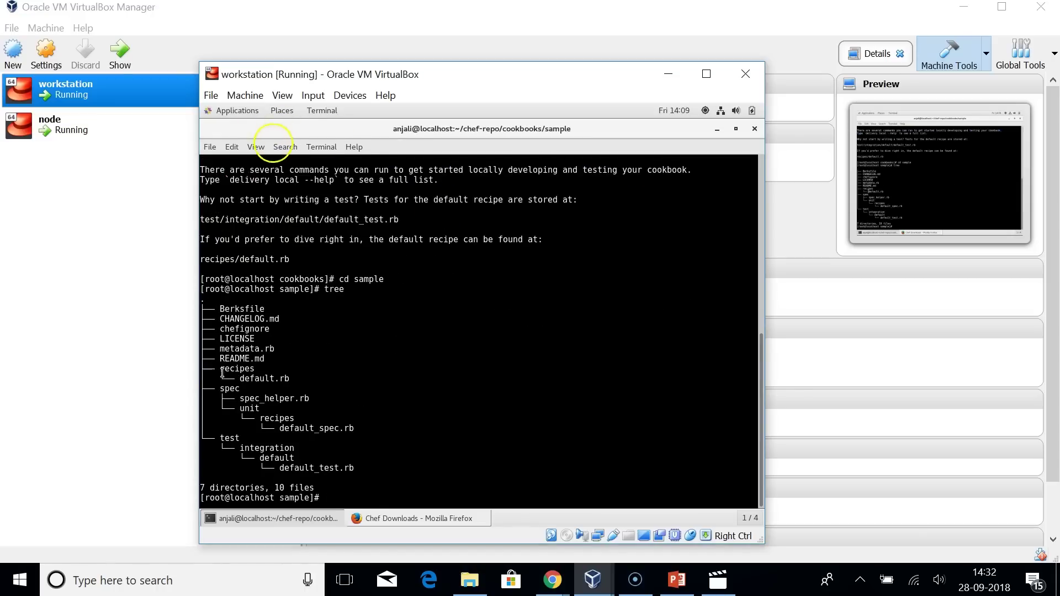
drag(220, 368, 238, 380)
click(243, 379)
click(290, 380)
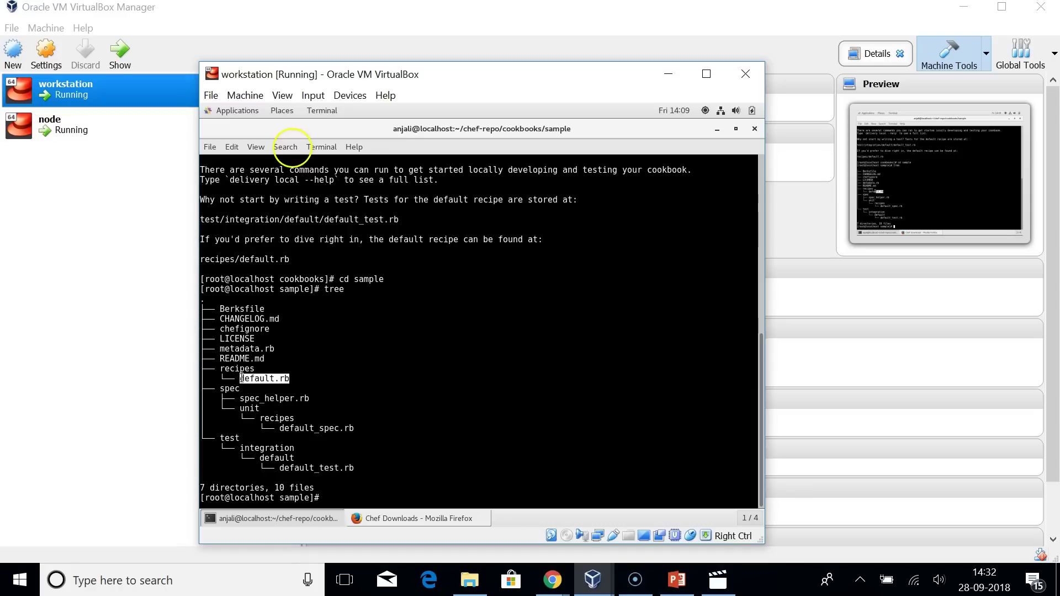
click(266, 389)
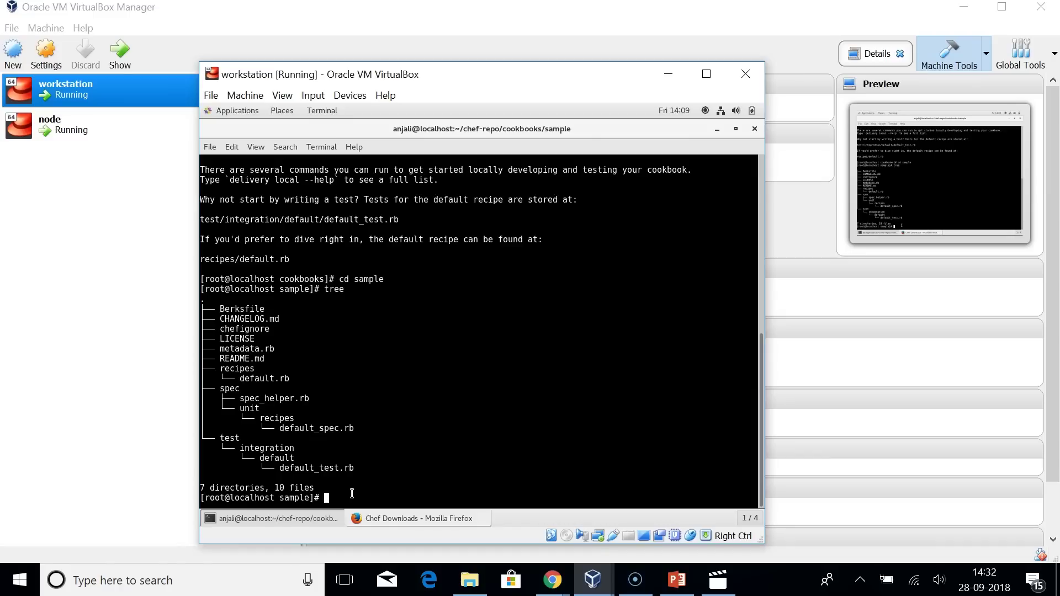
Move into the recipes folder and start the vi default.rb command.
text(cd ./recipes)
key(Return)
text(vi)
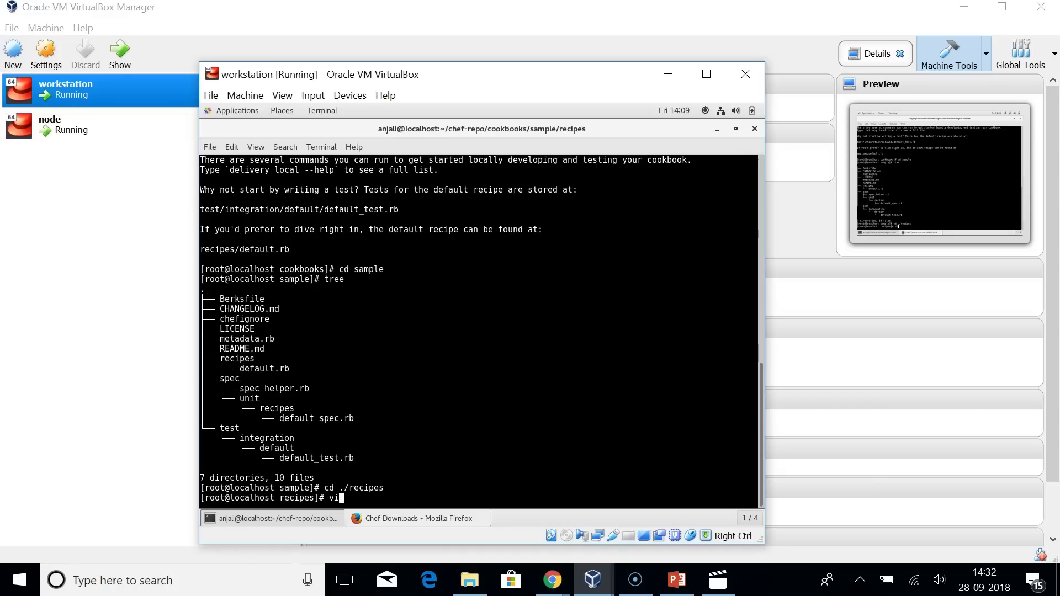
text( default.rb)
Open default.rb in vi and add package 'httpd' below the Copyright comment.
key(Return)
key(shift+g)
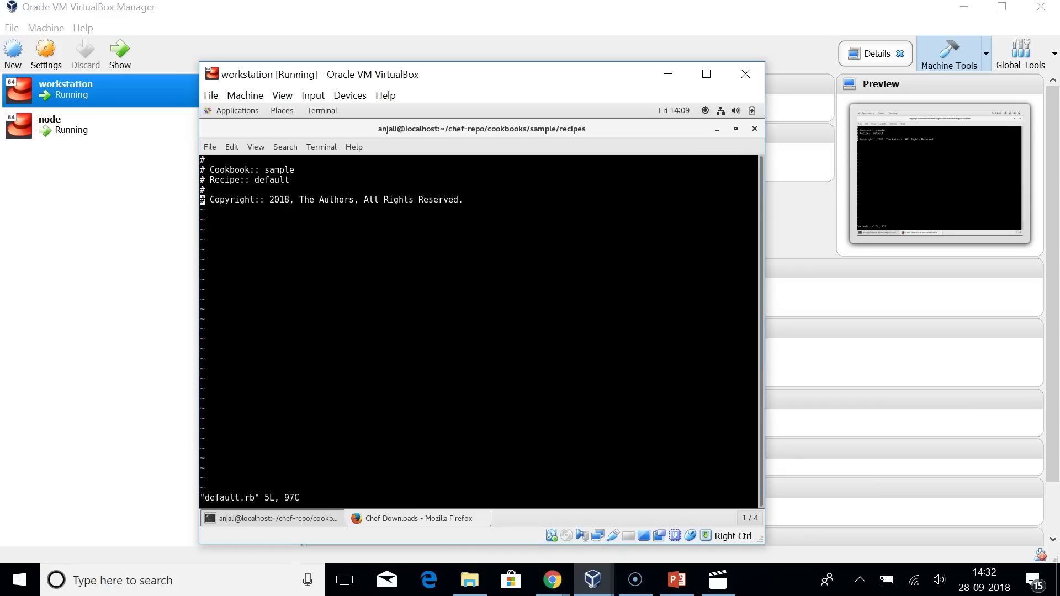
key(i)
key(Right)
key(Right)
key(Right)
key(Right)
key(Right)
key(Right)
key(Right)
key(Right)
key(Right)
key(Right)
key(Right)
key(Right)
key(Right)
key(Right)
key(Right)
key(Right)
key(Right)
key(Right)
key(Right)
key(Right)
key(Return)
key(Return)
key(Return)
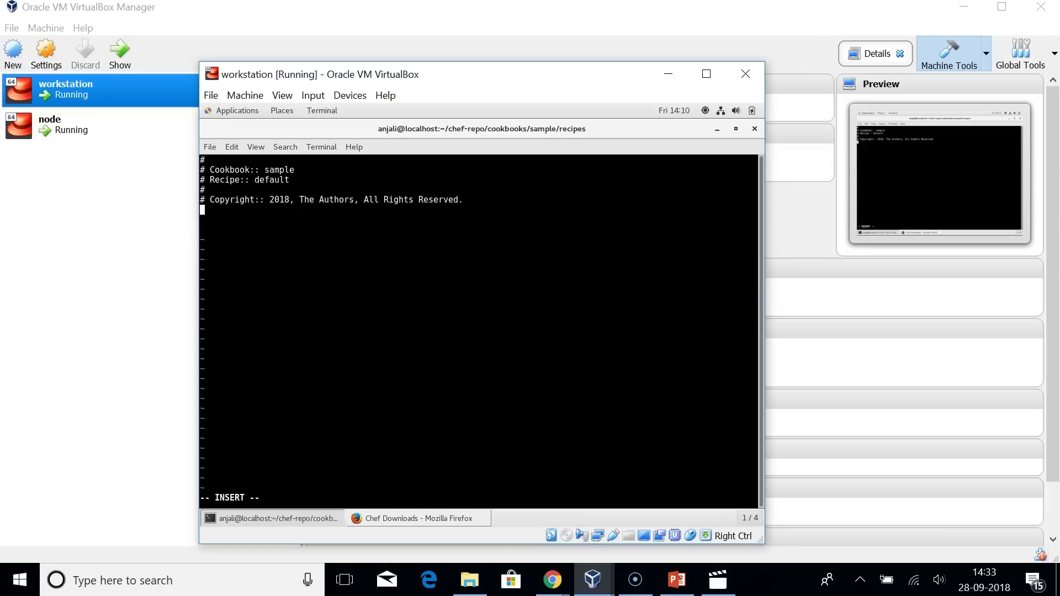
text(package 'httpd')
key(Return)
Add a service 'httpd' block with action [:enable, :start].
text(servi)
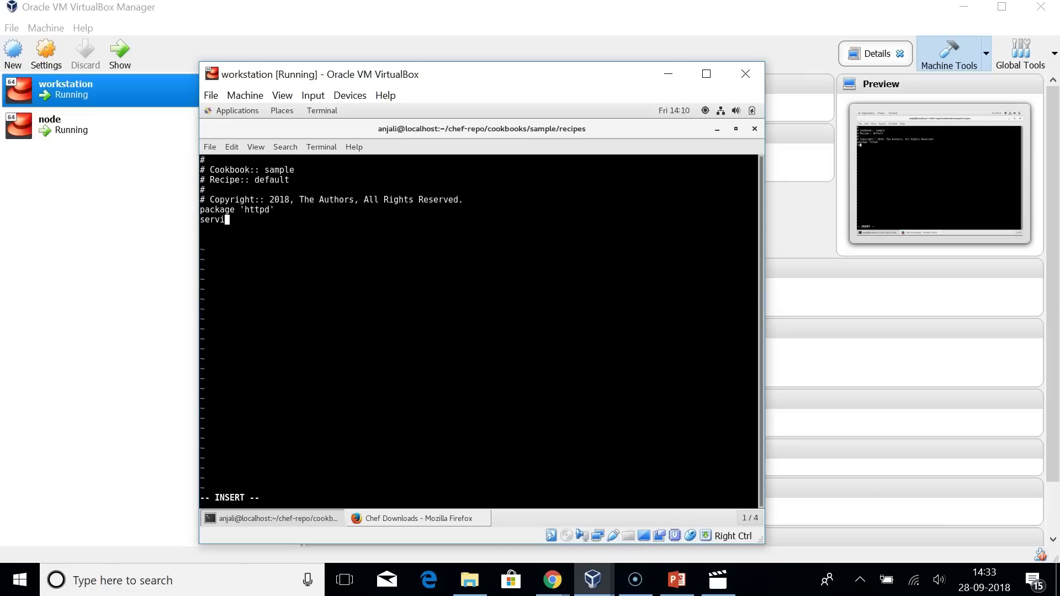
text(ce 'httpd' do)
key(Return)
text(action)
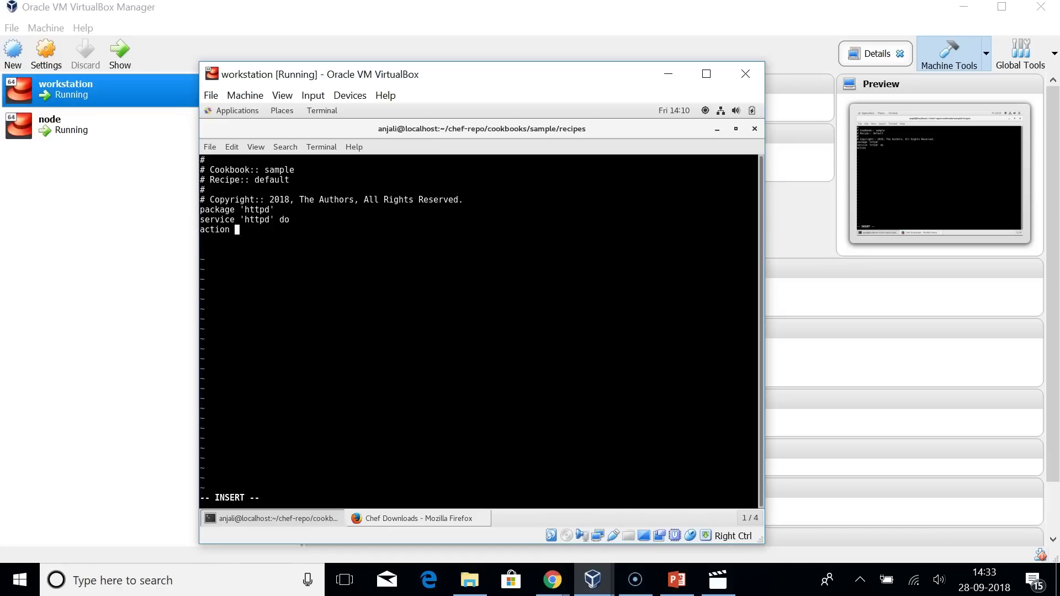
text( [: enable, :start])
key(Return)
text(end)
key(Return)
key(Return)
Add a file '/var/www/html/index.html' resource with the welcome content, then save with :wq.
text(file )
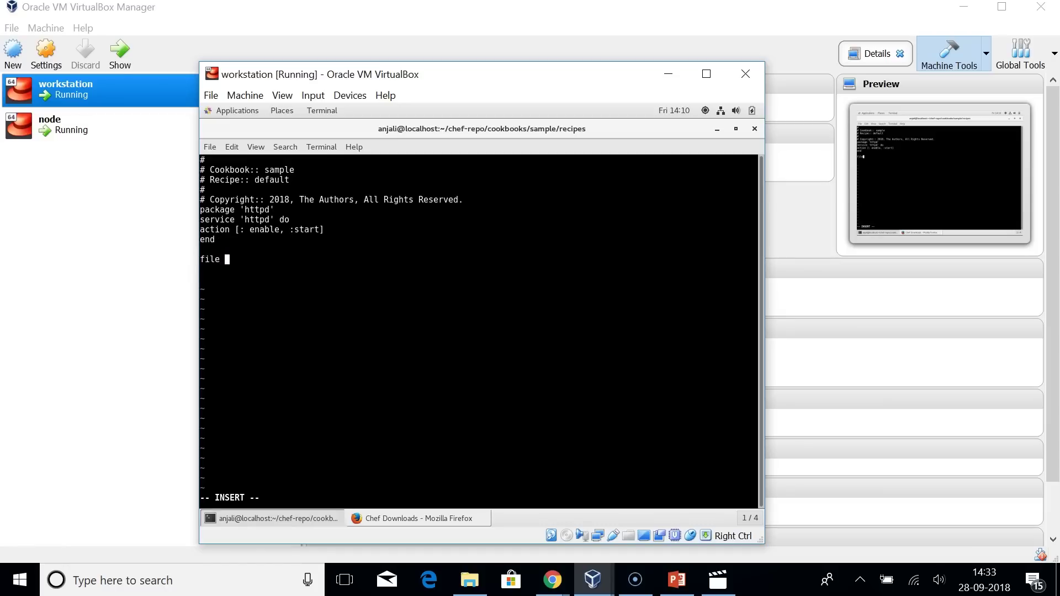
text('/var/www/html/index.html)
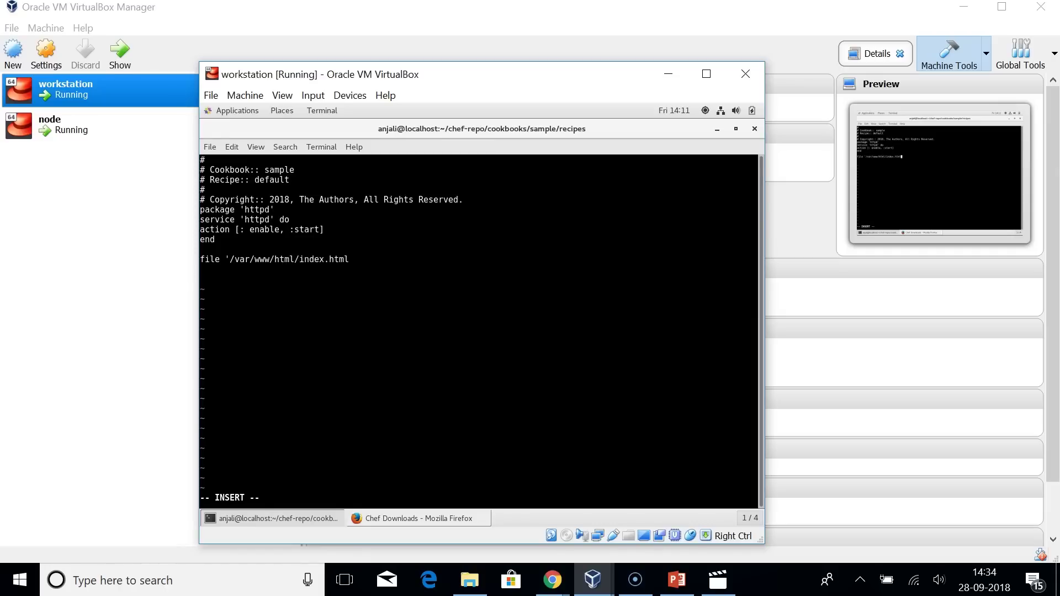
text(' do)
key(Return)
text(content 'Welcome!)
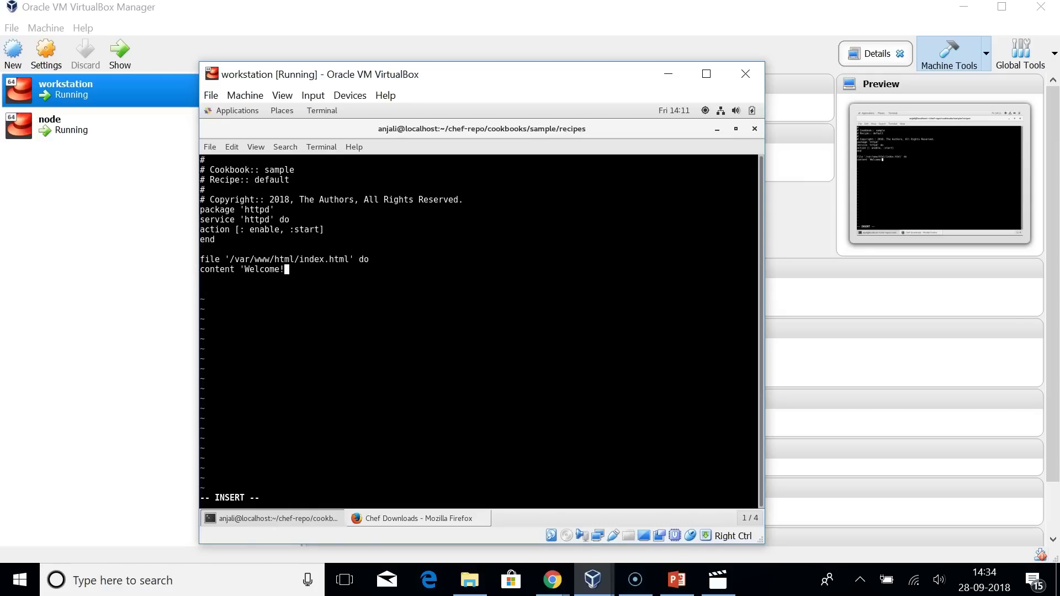
text( You have succesful)
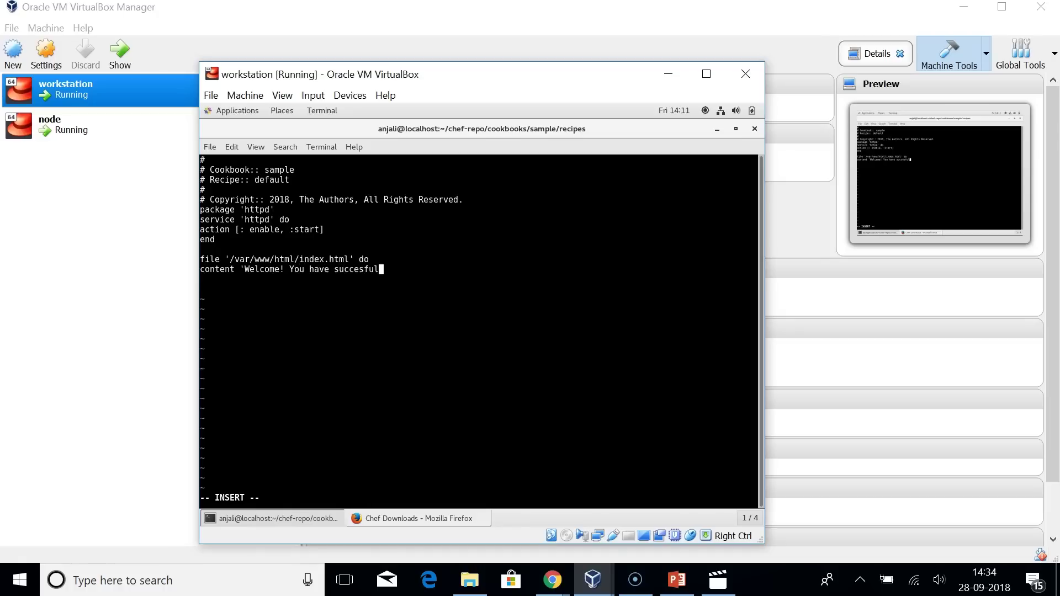
text(ly configured your node)
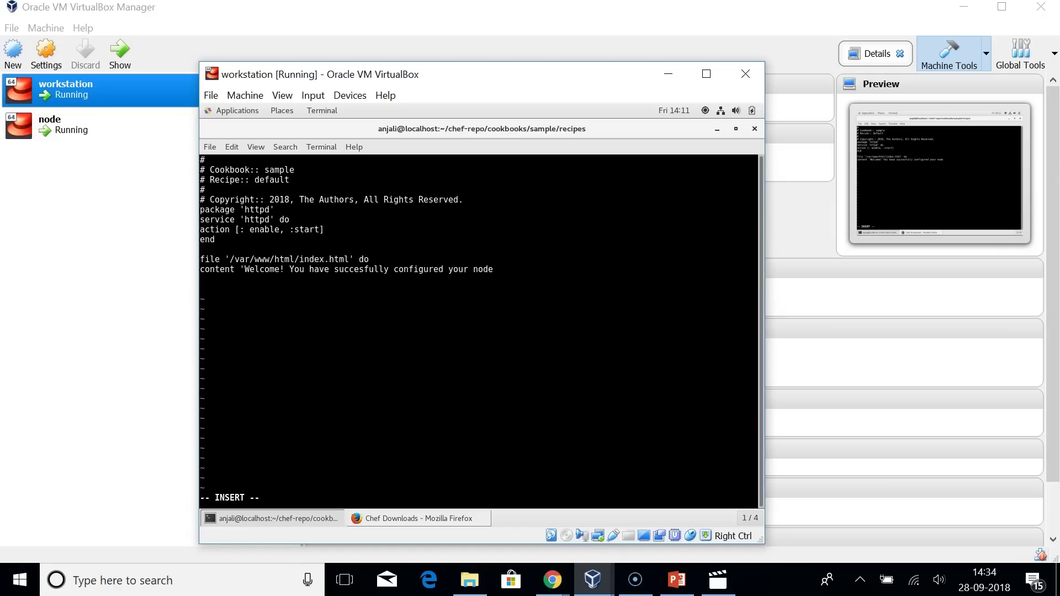
text(' end)
key(Escape)
text(:wq)
key(Return)
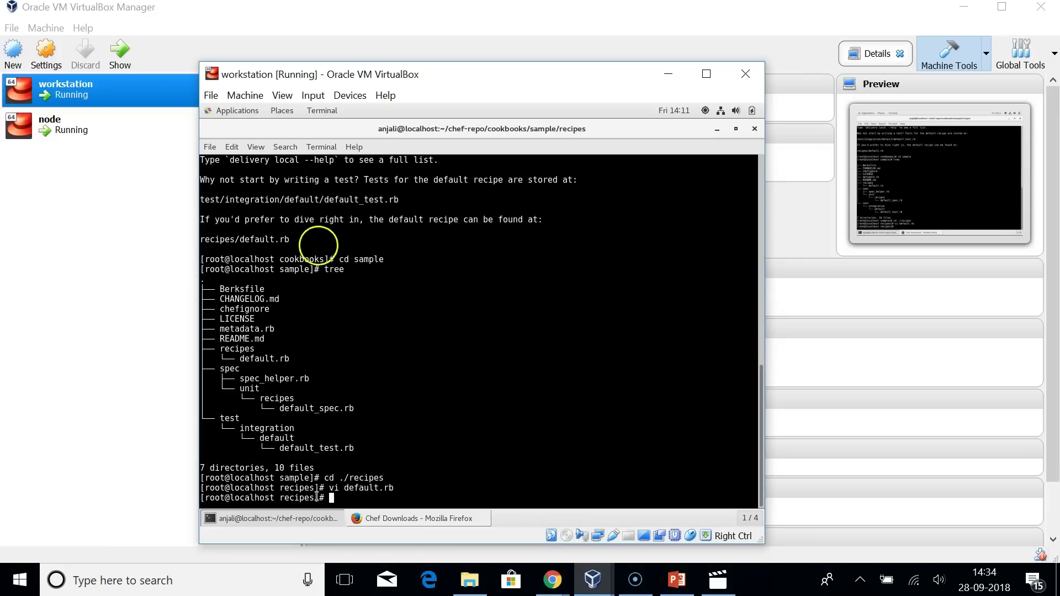
Load manage.chef.io in the Firefox address bar.
click(381, 518)
click(392, 167)
key(BackSpace)
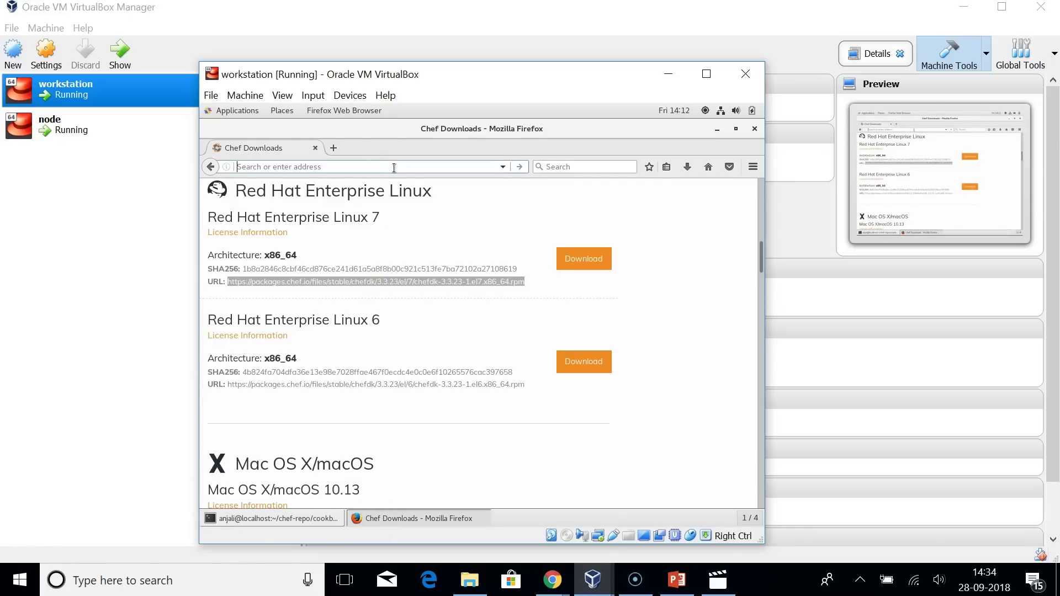
text(manage.chef.io/)
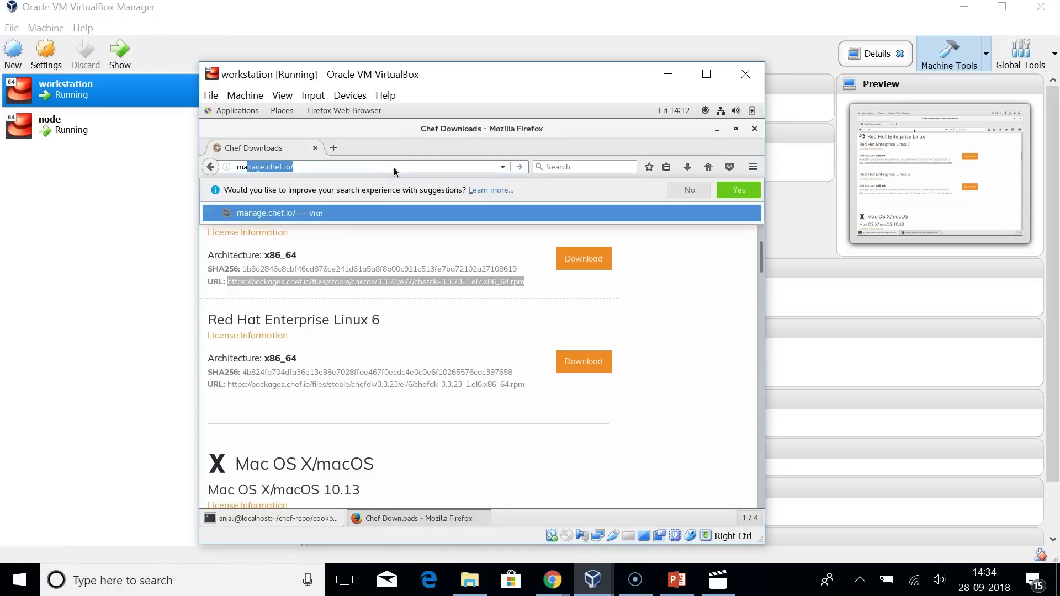
key(Return)
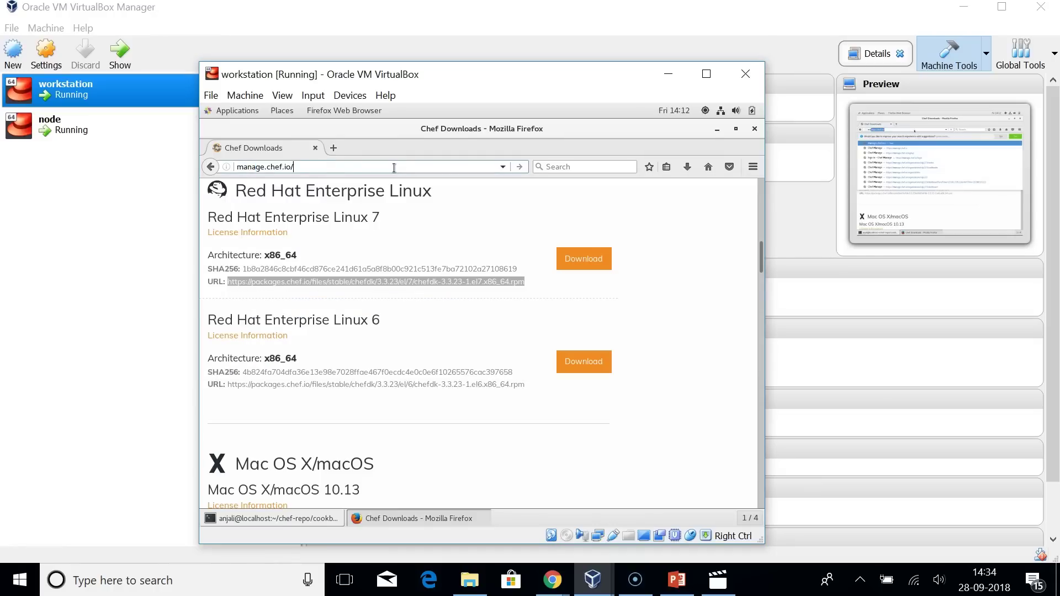
key(BackSpace)
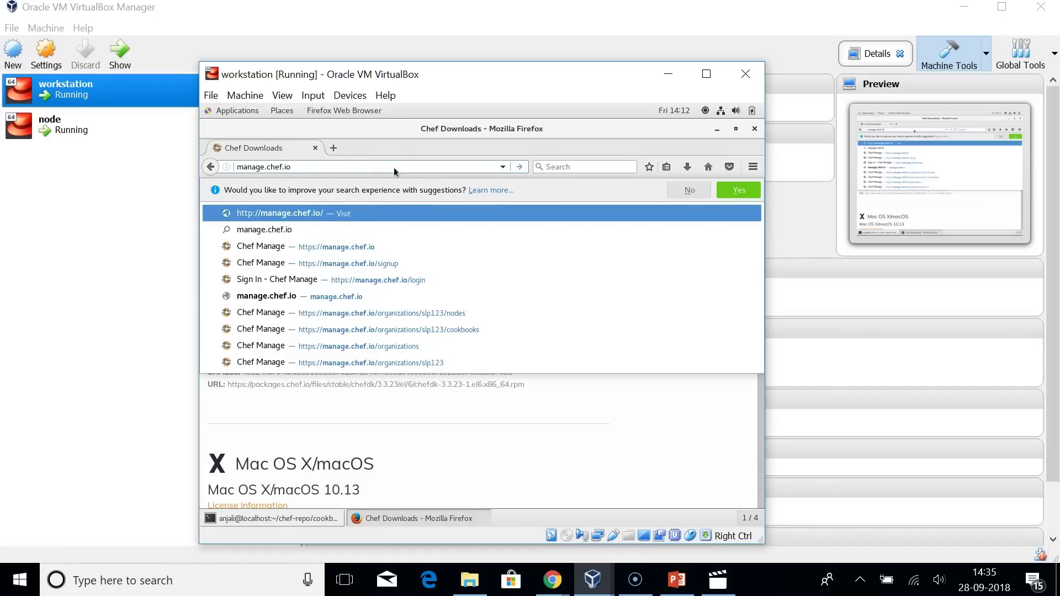
key(Return)
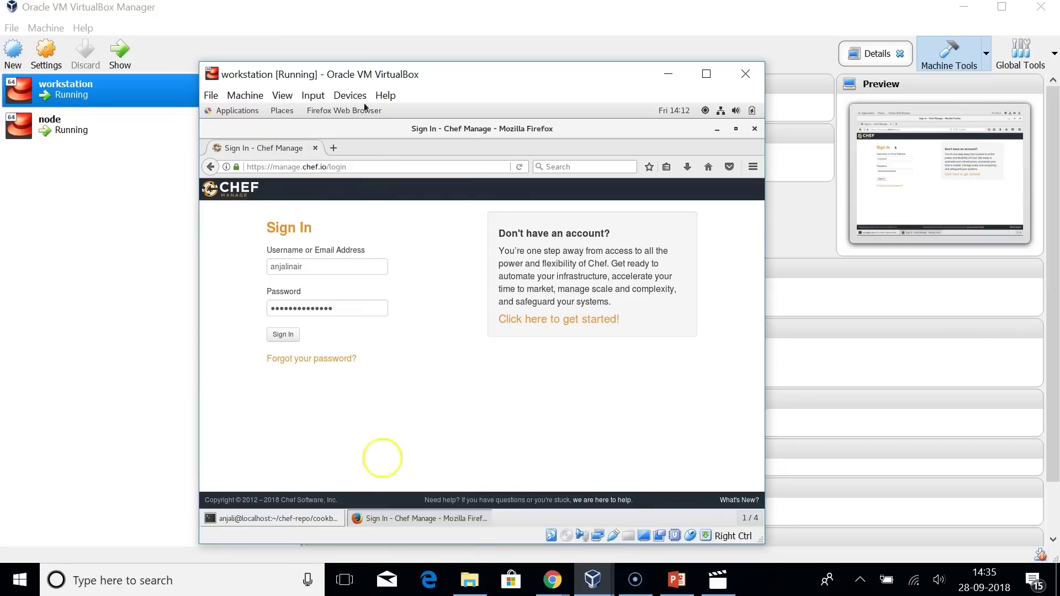
Sign in to Chef Manage with the saved credentials.
key(super)
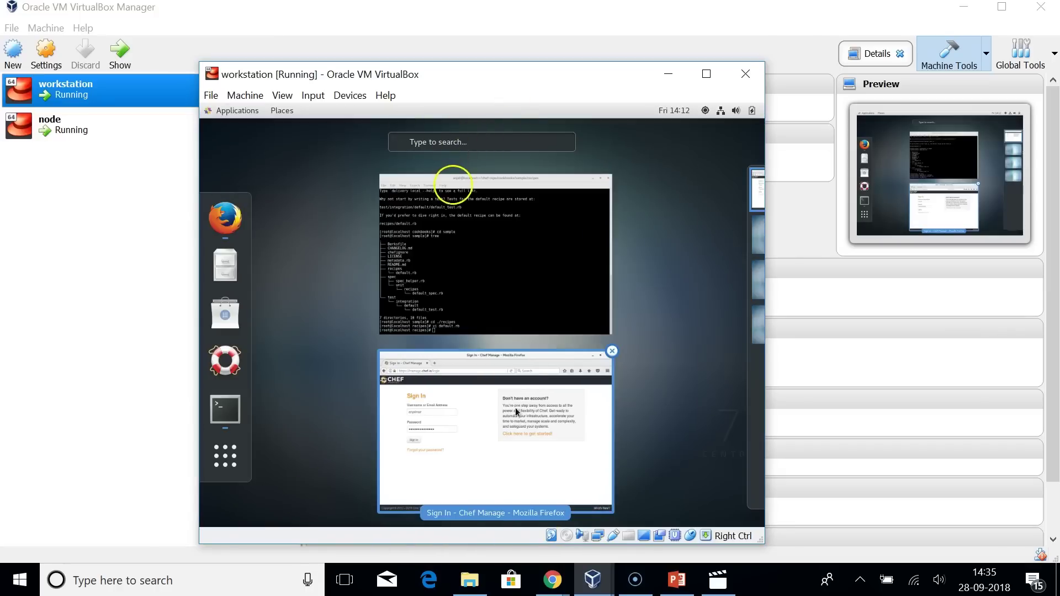
click(512, 399)
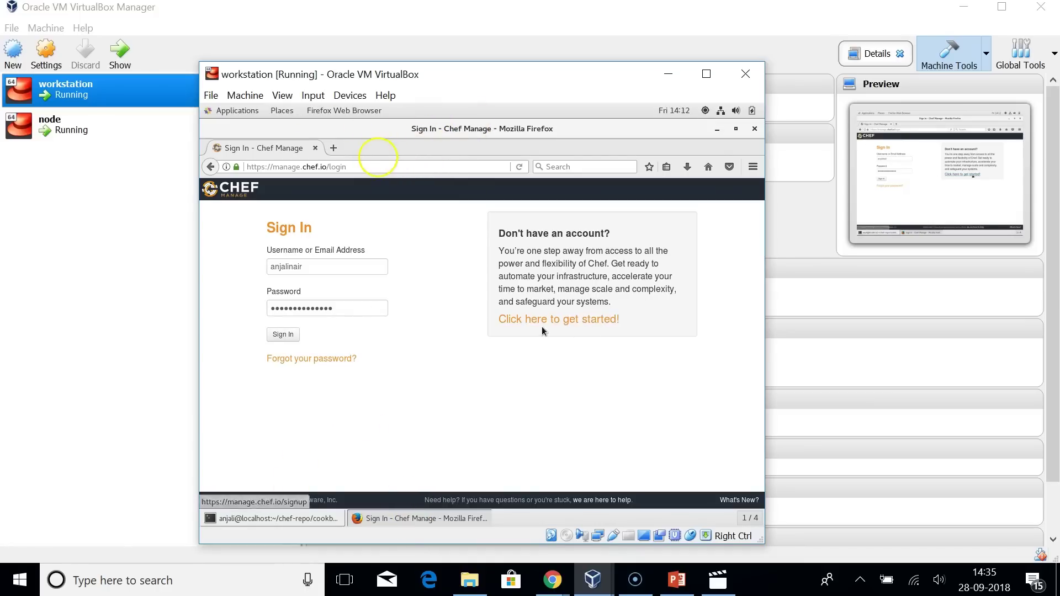
click(362, 267)
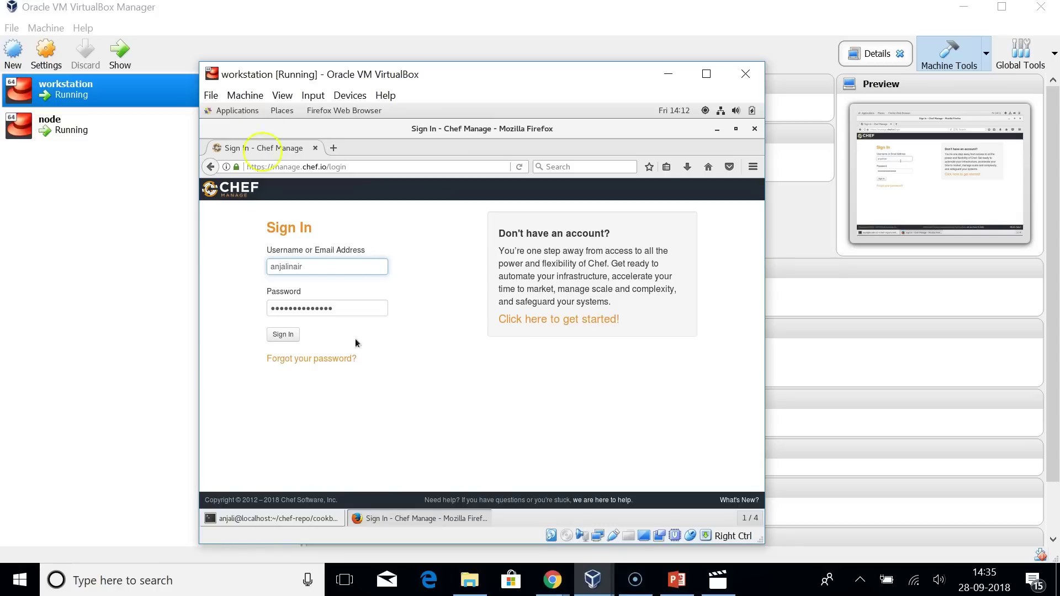
click(291, 337)
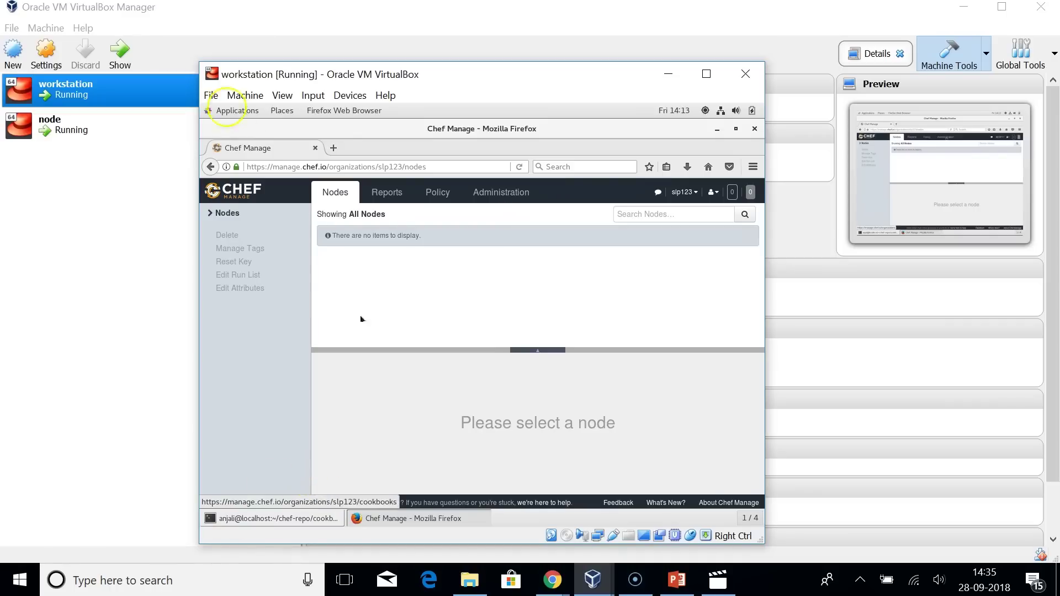
Open the organization's Starter Kit page from the organizations list.
click(247, 513)
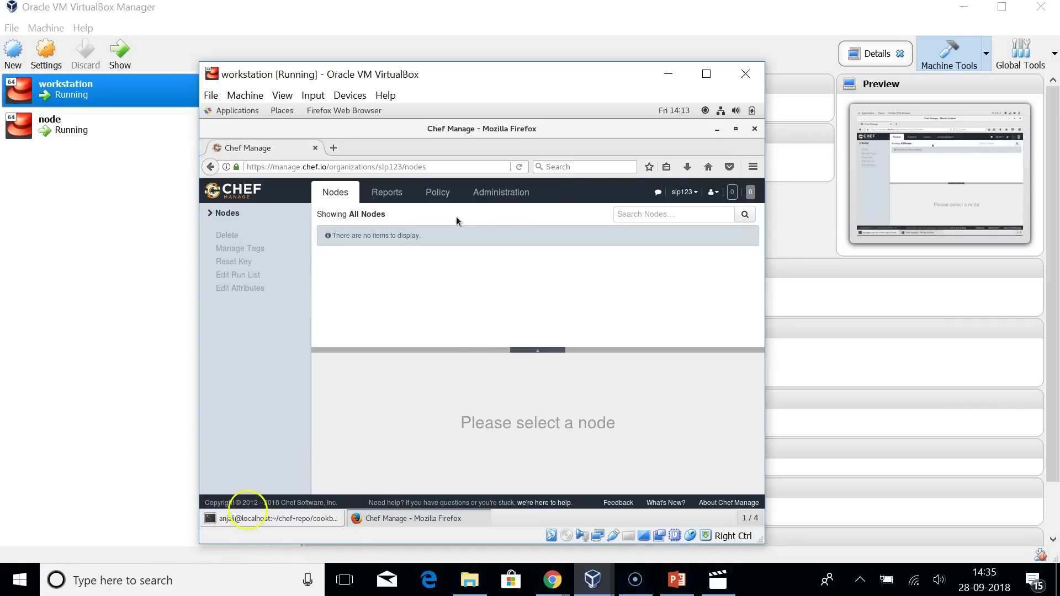
click(488, 197)
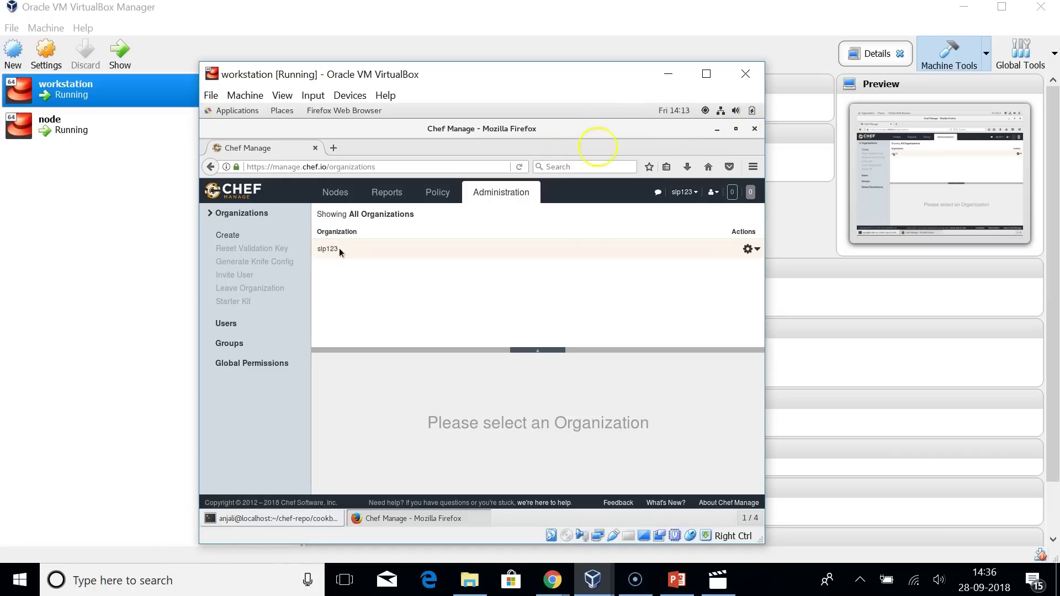
click(757, 251)
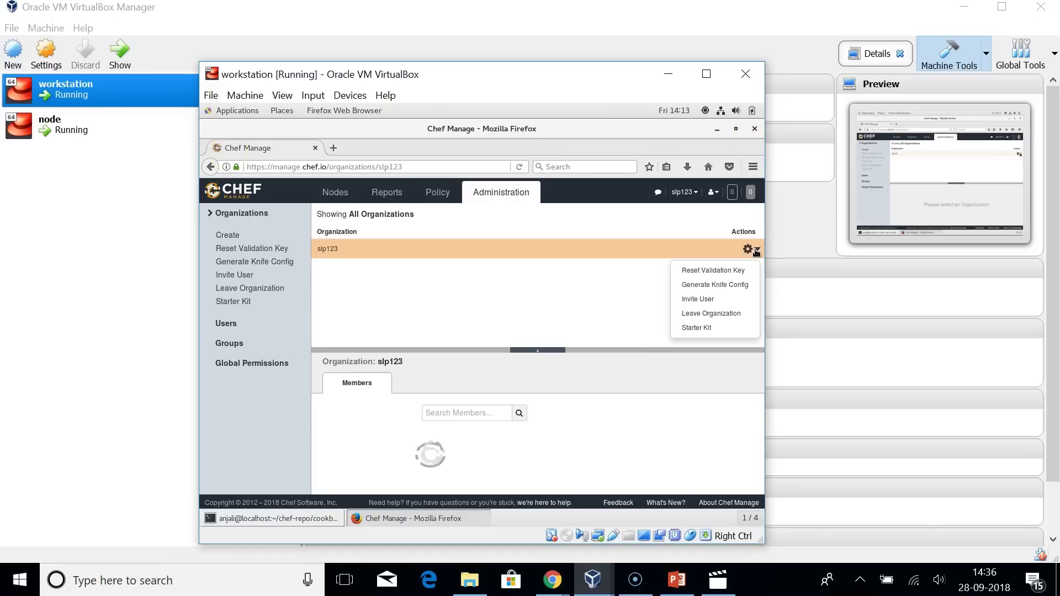
click(711, 332)
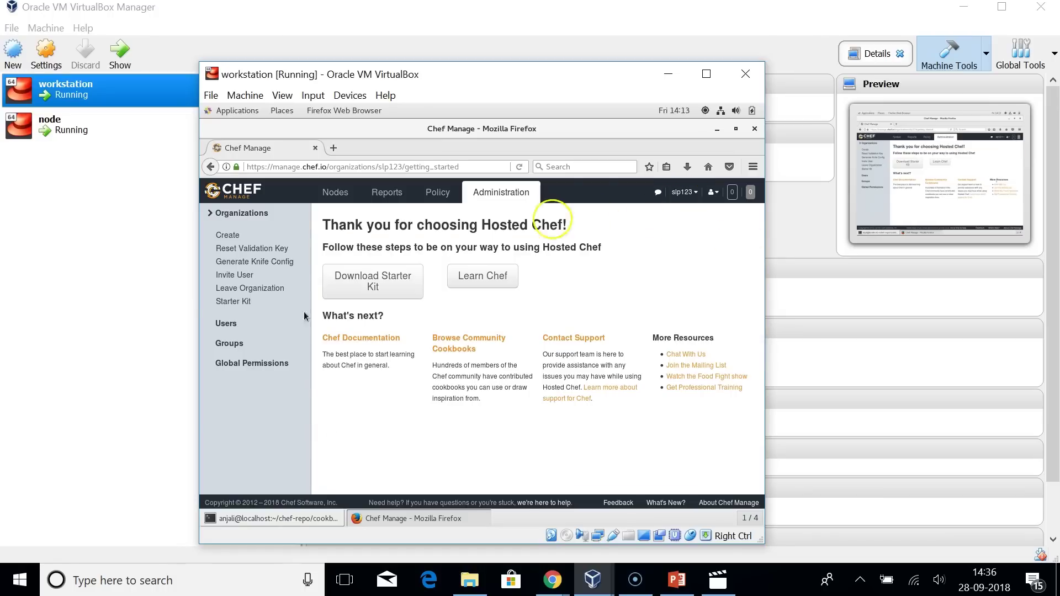
Download chef-starter.zip, confirming the user key reset, and check the downloads panel.
click(373, 283)
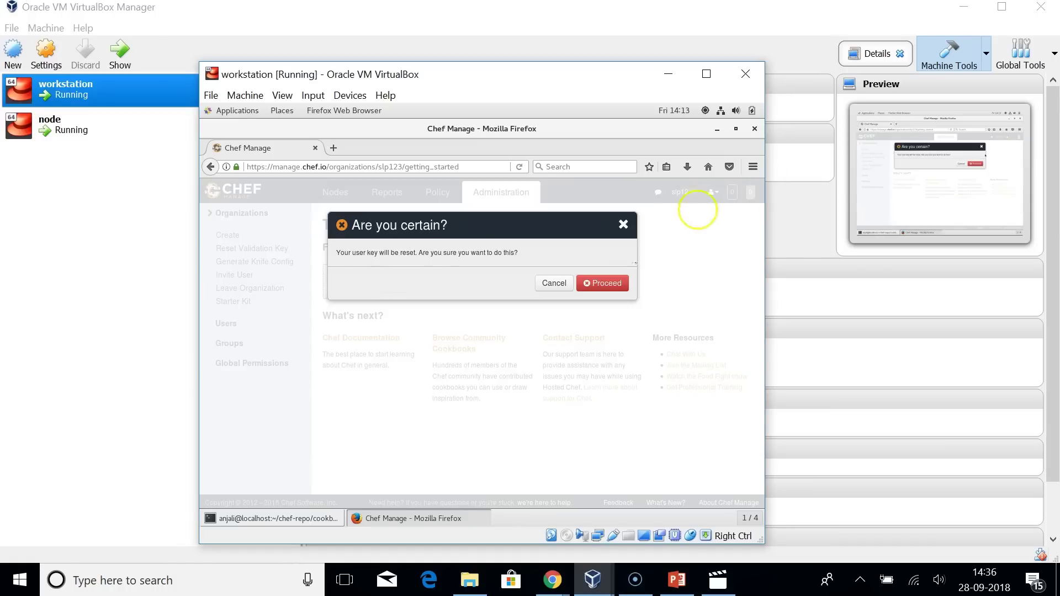
click(602, 283)
click(604, 375)
click(687, 167)
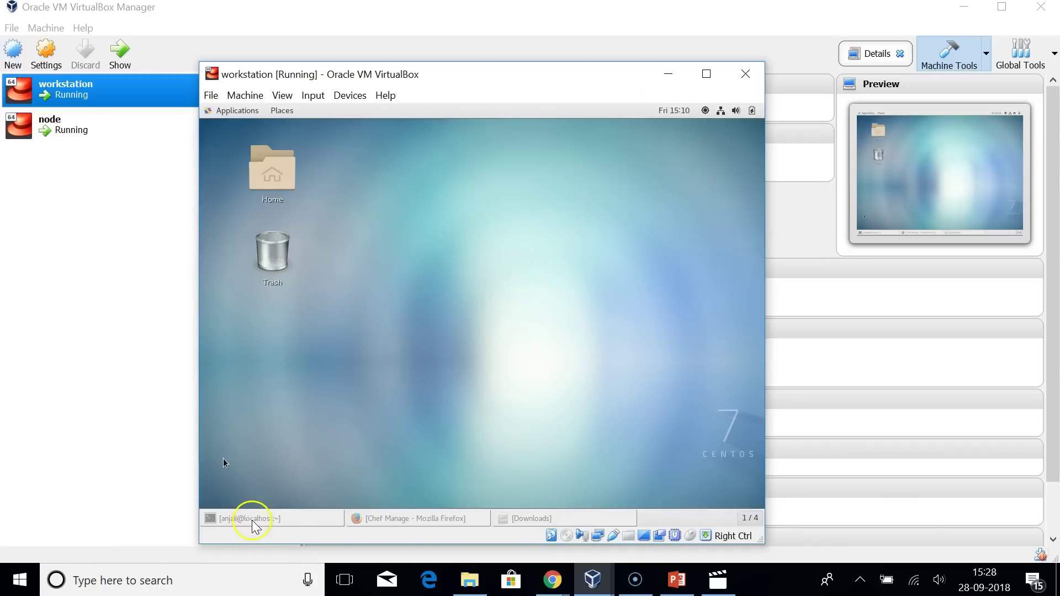
Move chef-starter.zip from the user's Downloads folder into /root.
click(243, 519)
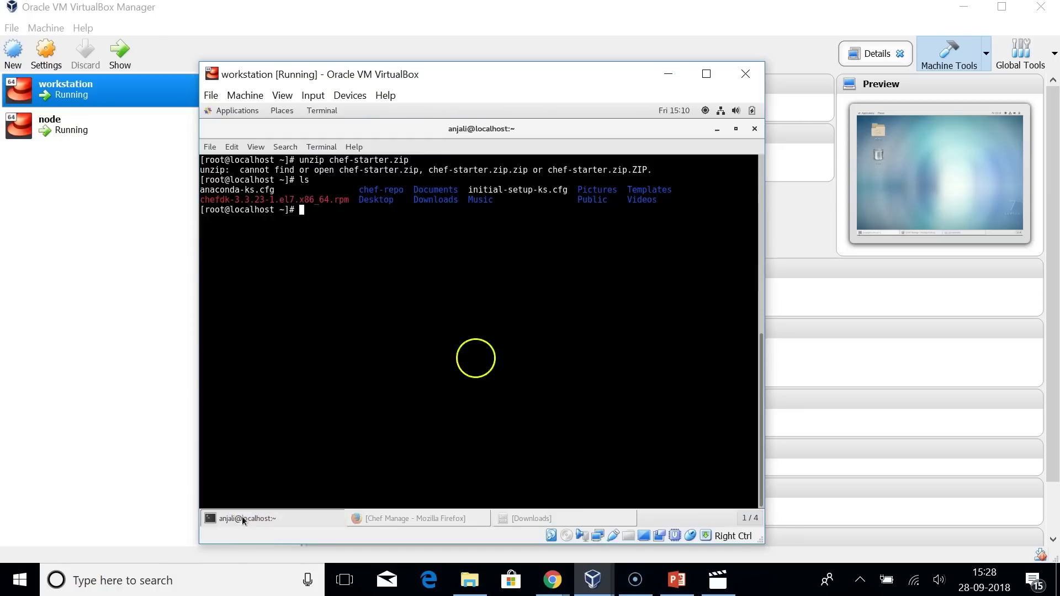
key(ctrl+l)
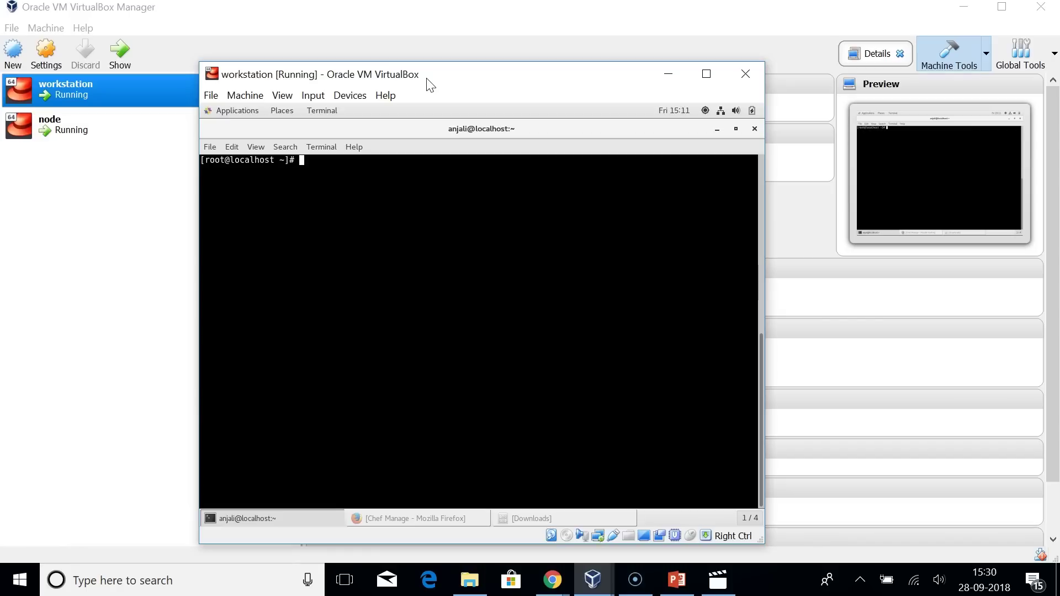
text(mv /ho)
key(BackSpace)
key(BackSpace)
key(BackSpace)
key(BackSpace)
key(BackSpace)
key(BackSpace)
text(/home/anjali/c)
key(BackSpace)
text(Downloads/chef-starter.zip /root)
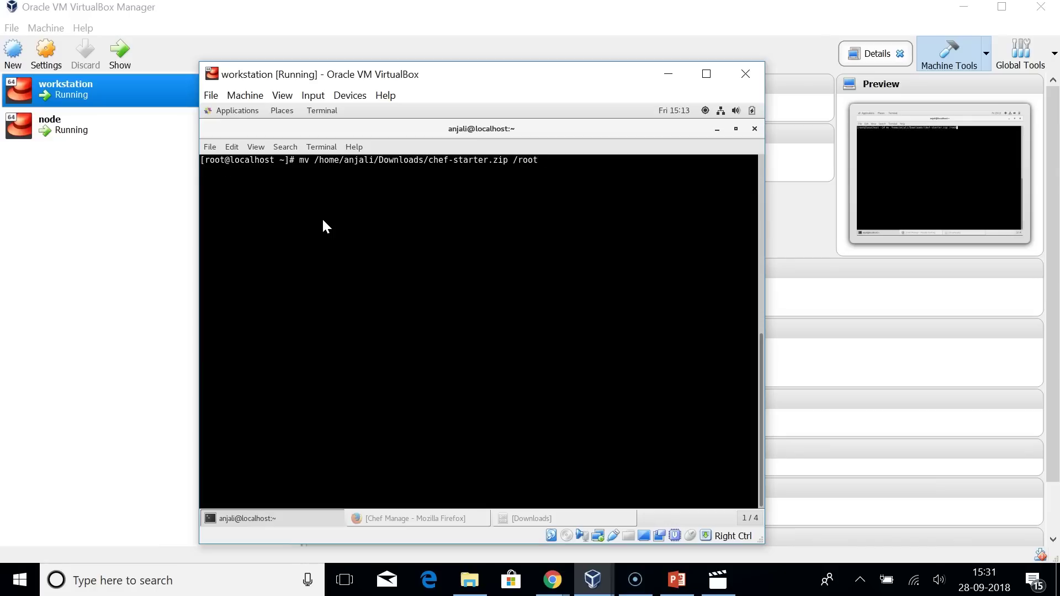
key(Return)
List the home folder, then extract chef-starter.zip with unzip.
text(unz)
text(i)
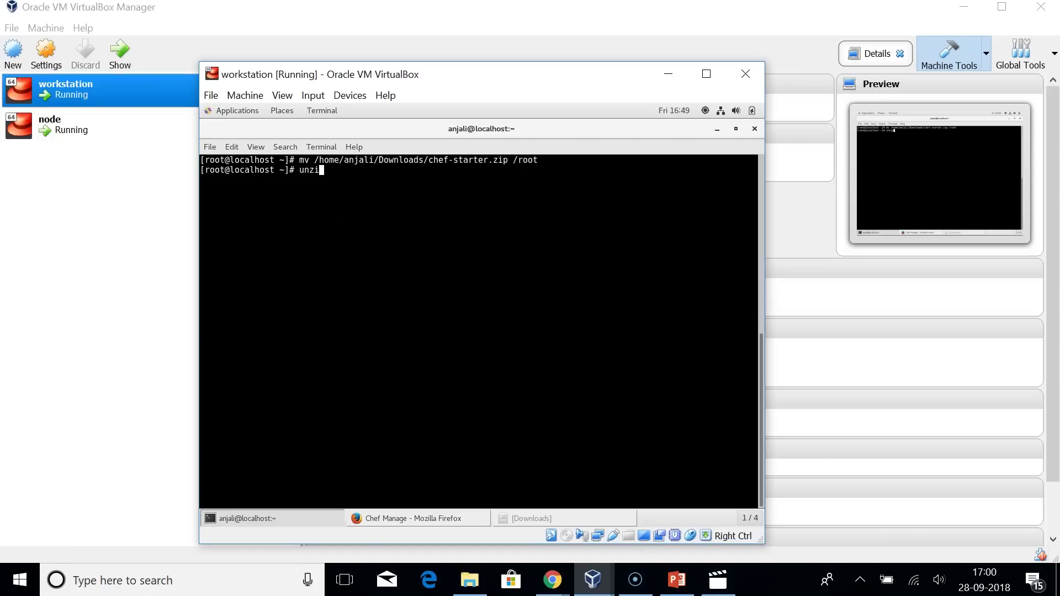
key(BackSpace)
key(BackSpace)
key(BackSpace)
key(BackSpace)
text(ls)
key(Return)
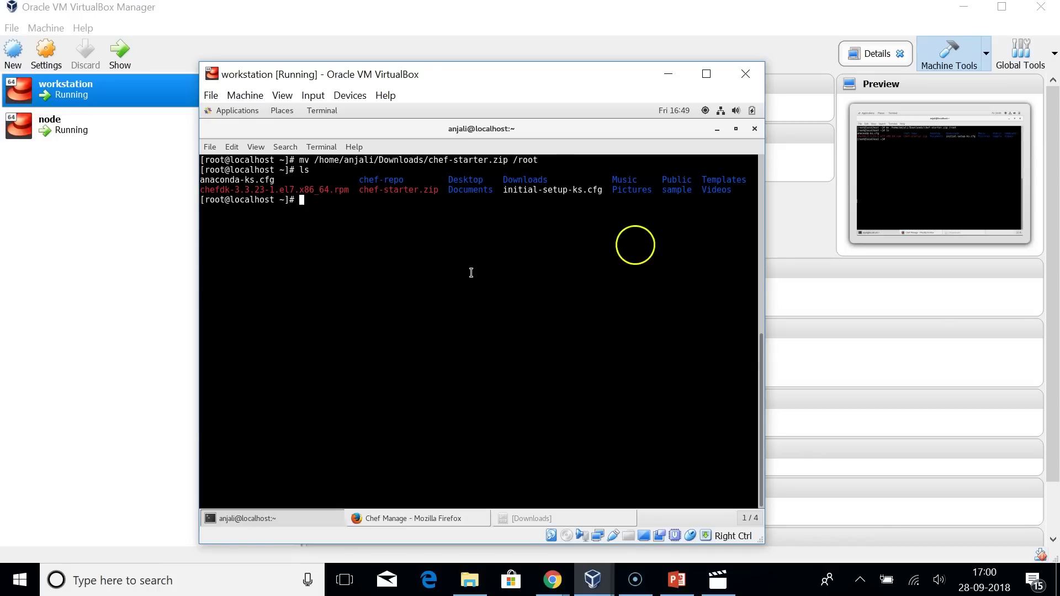
drag(358, 178, 436, 191)
click(437, 191)
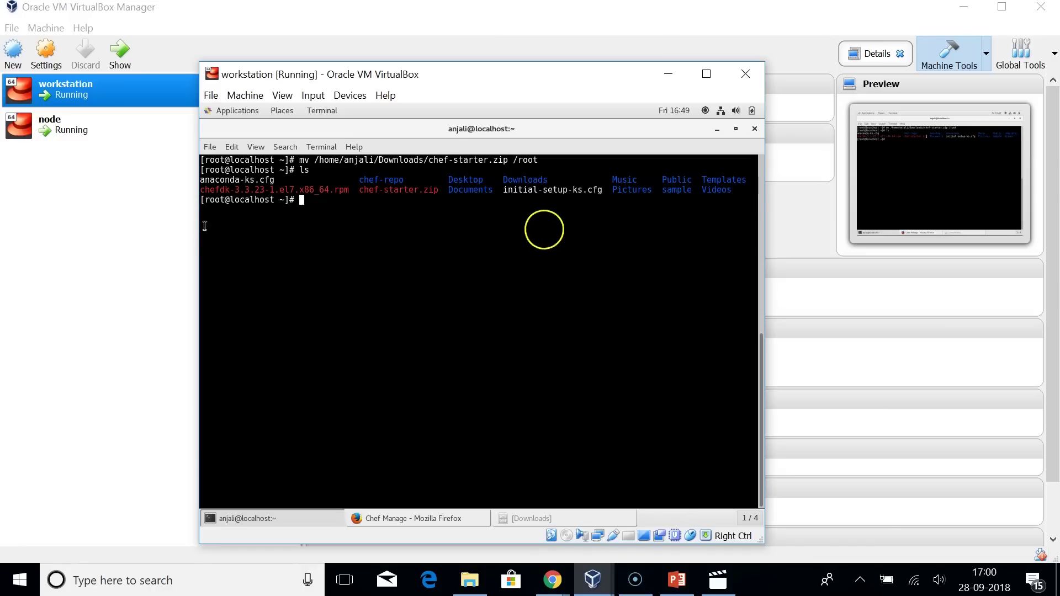
text(unzip)
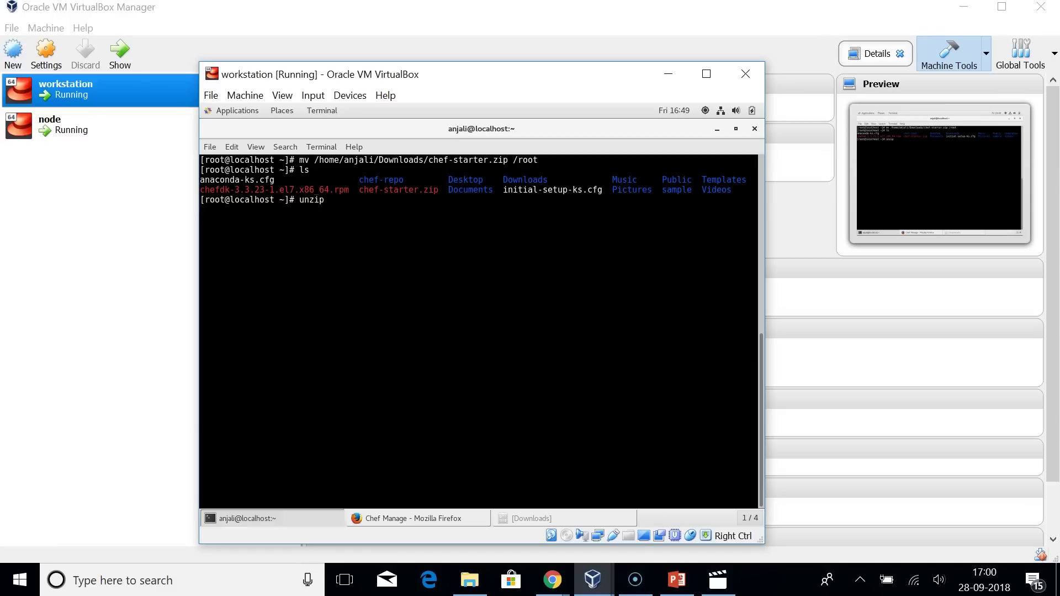
text( chef-starter.zip)
key(Return)
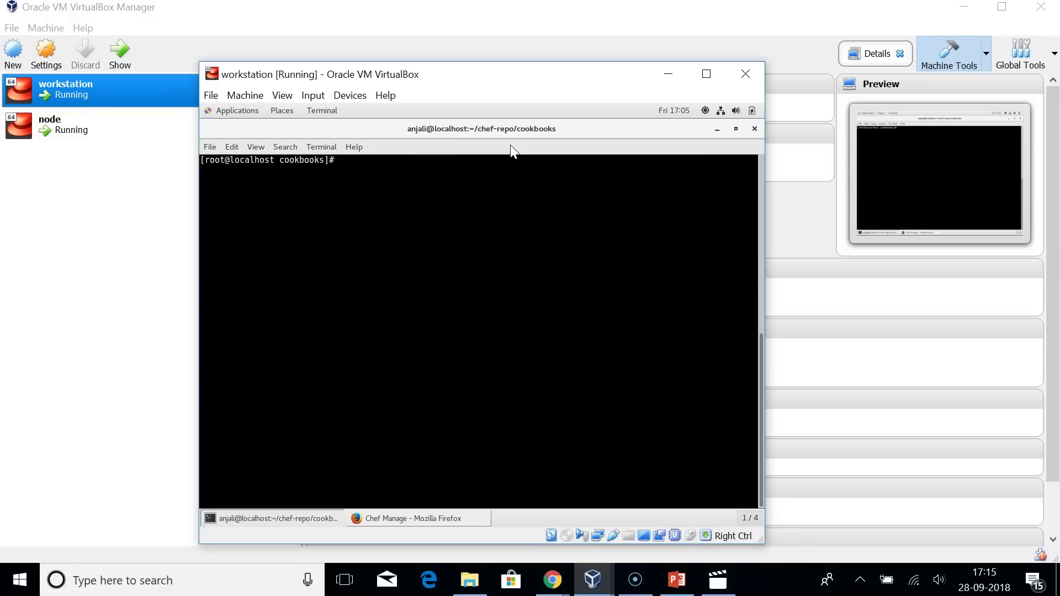
Upload the sample cookbook 0.1.0 to Hosted Chef with 'knife cookbook upload sample'.
text(knif)
text(e)
text( u)
text( cookbook upload sample)
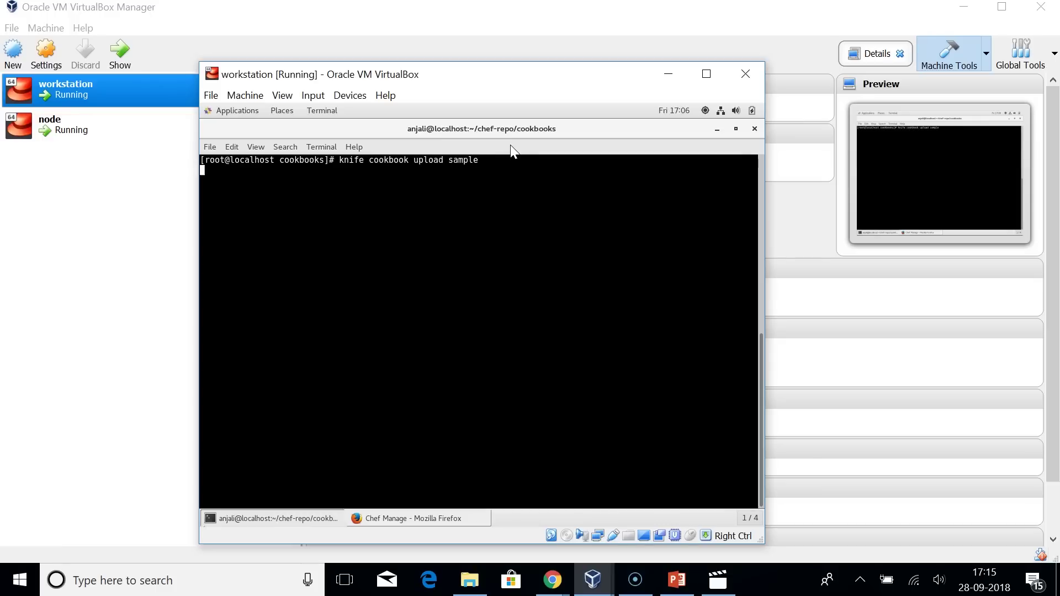
key(Return)
click(380, 194)
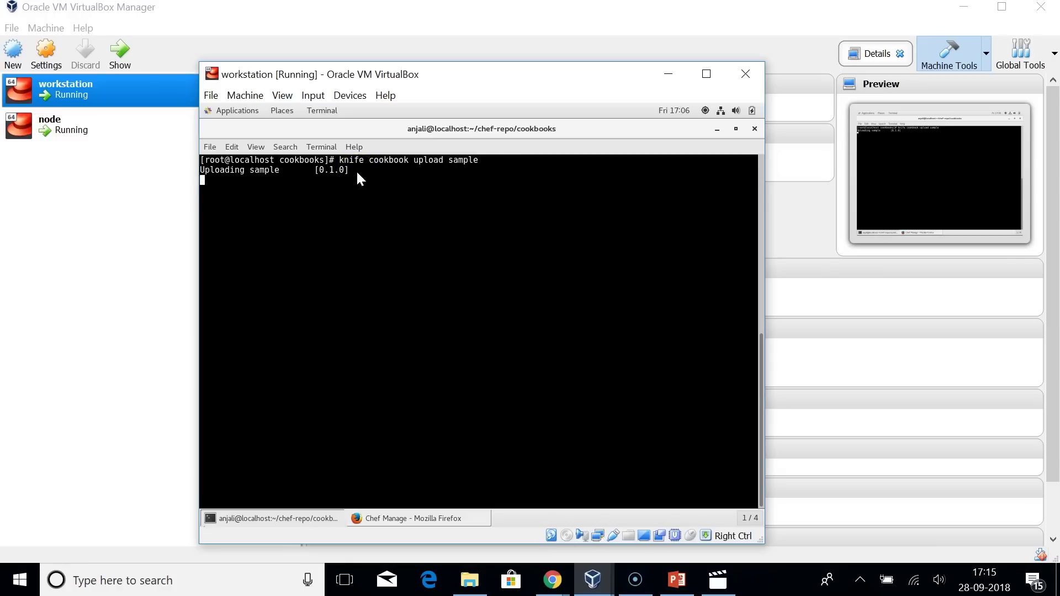
click(332, 186)
click(321, 251)
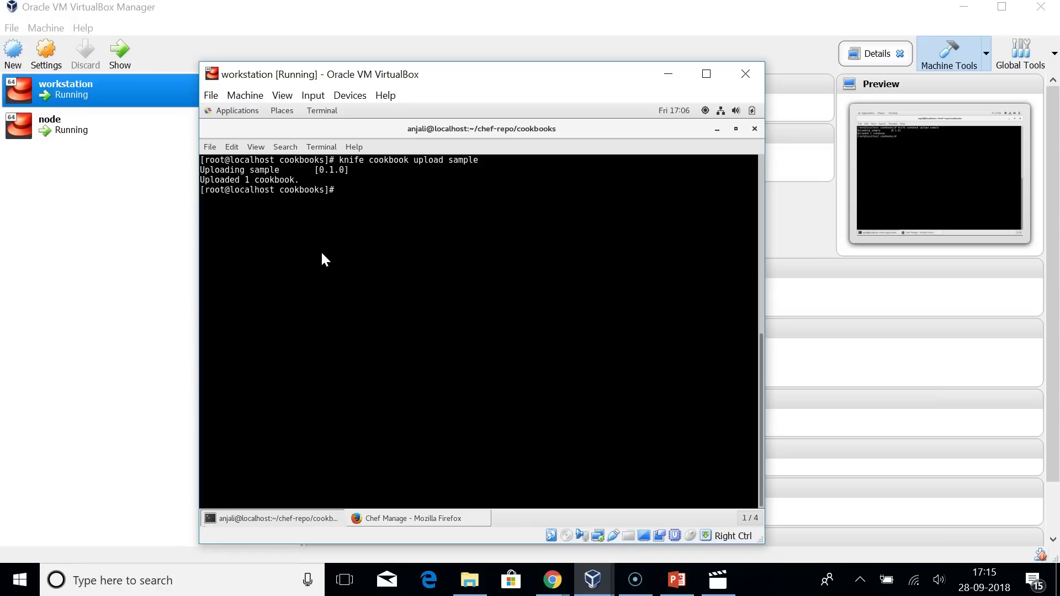
click(360, 512)
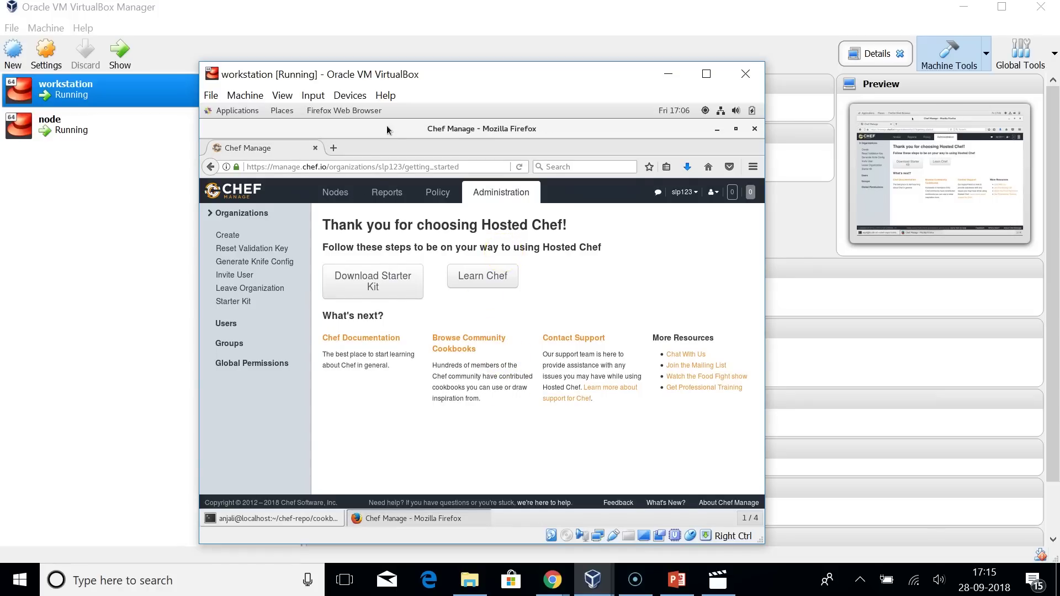
Under Nodes, go to the Policy cookbooks list and open the sample cookbook at version 0.1.0.
click(335, 191)
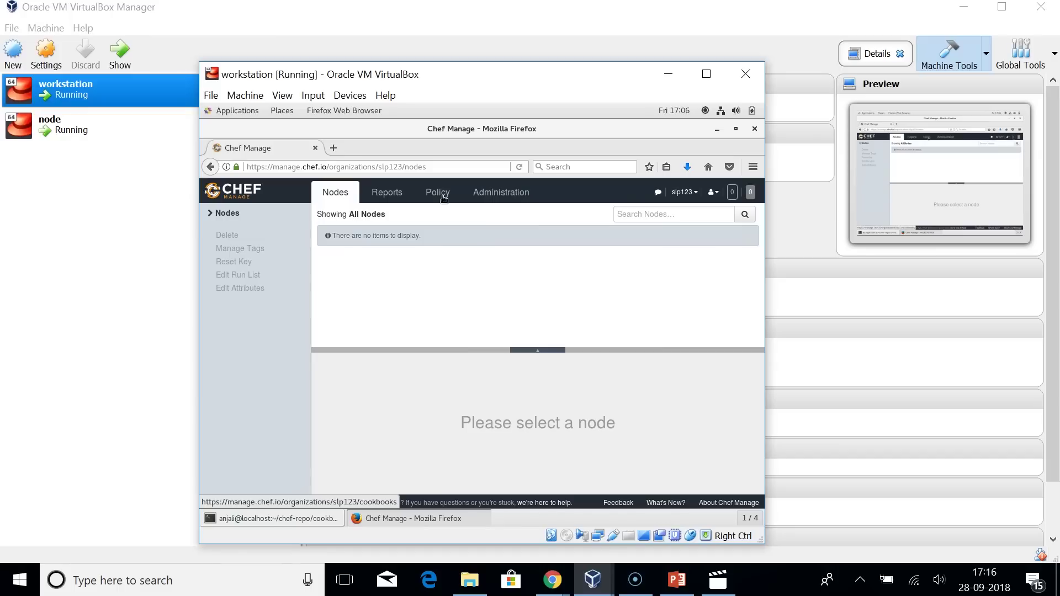
click(443, 197)
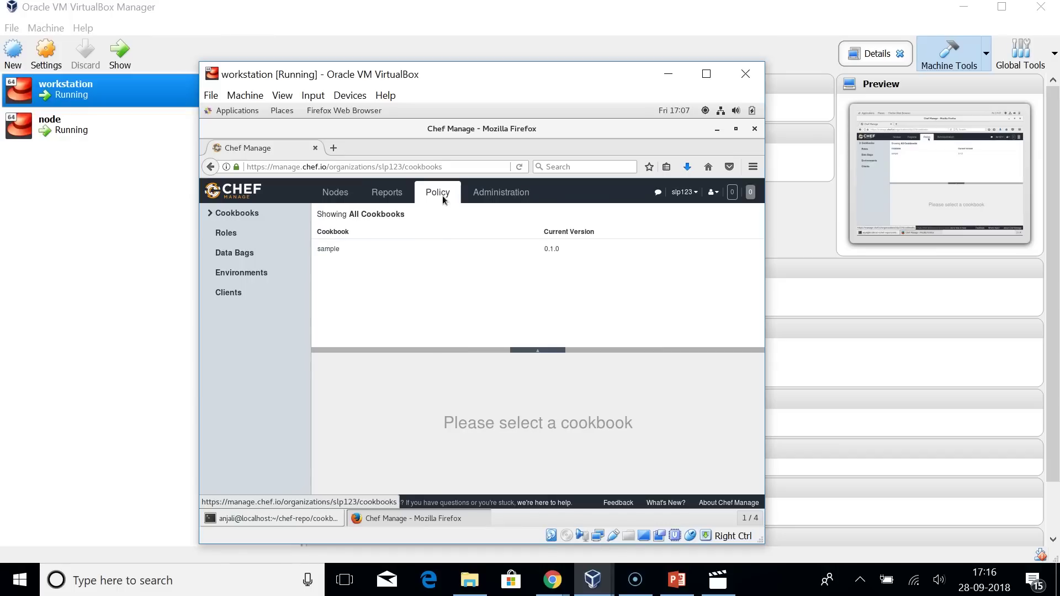
click(369, 250)
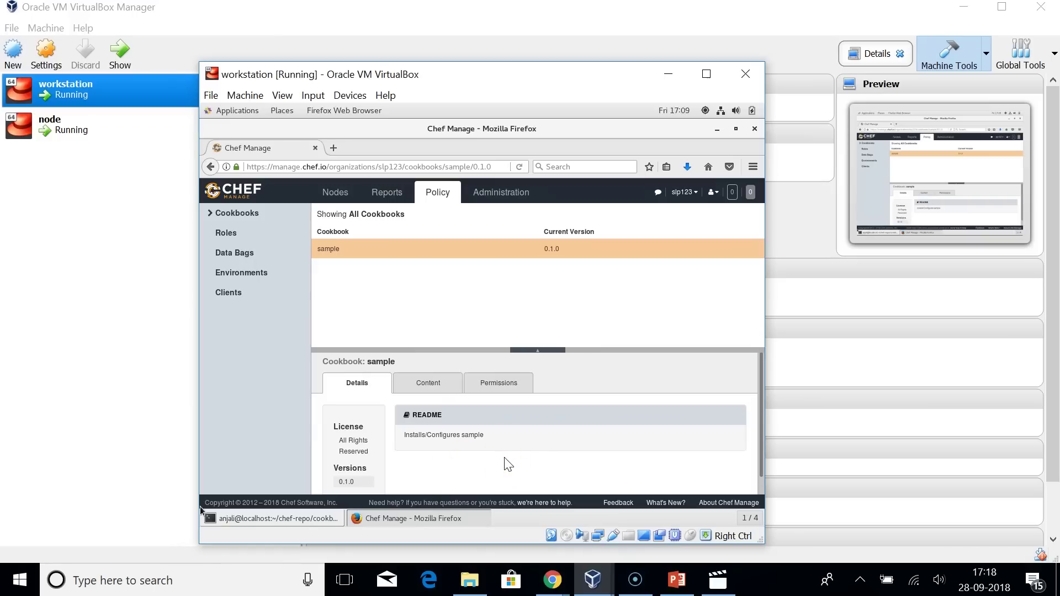
Unlock the node VM with the session password and run ifconfig to find its IP 192.168.2.190.
click(592, 578)
text(chefpassword12345)
key(Return)
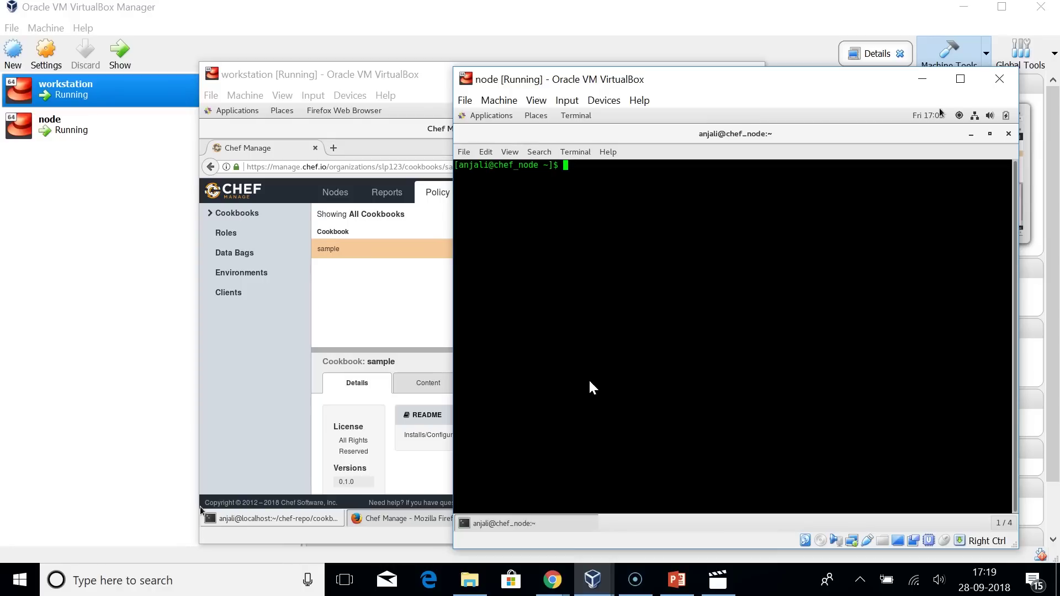
text(ifconfig)
key(Return)
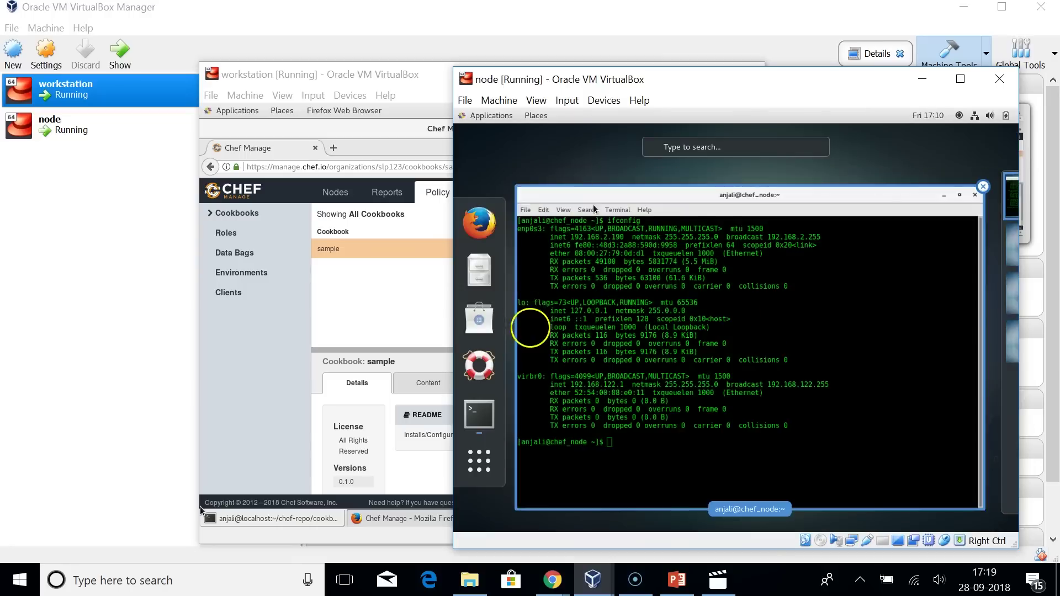
drag(583, 185, 519, 184)
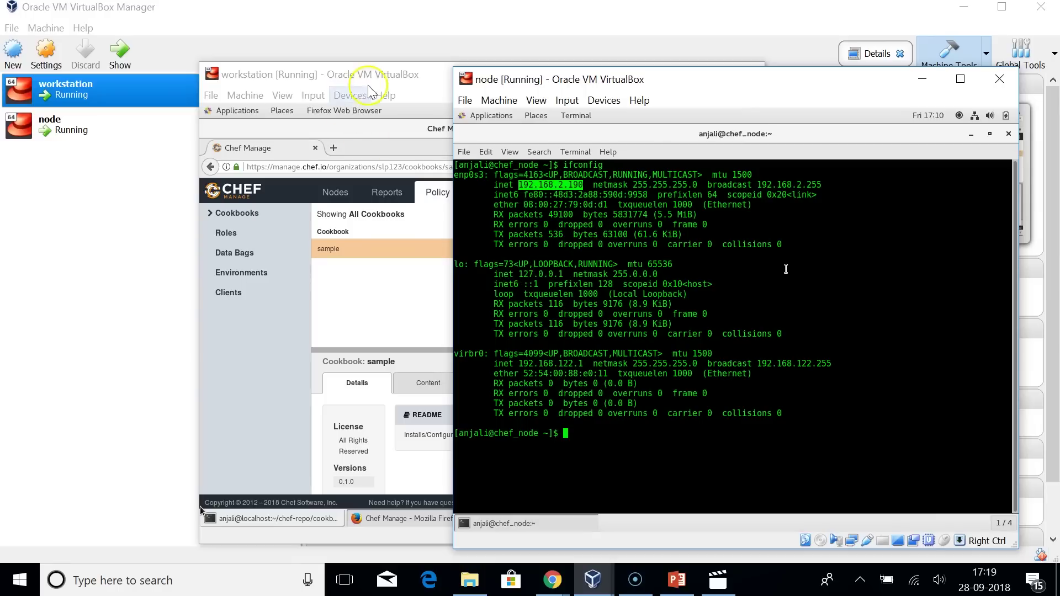
Bring the workstation VM and its terminal back to the front.
click(396, 82)
drag(522, 89, 459, 89)
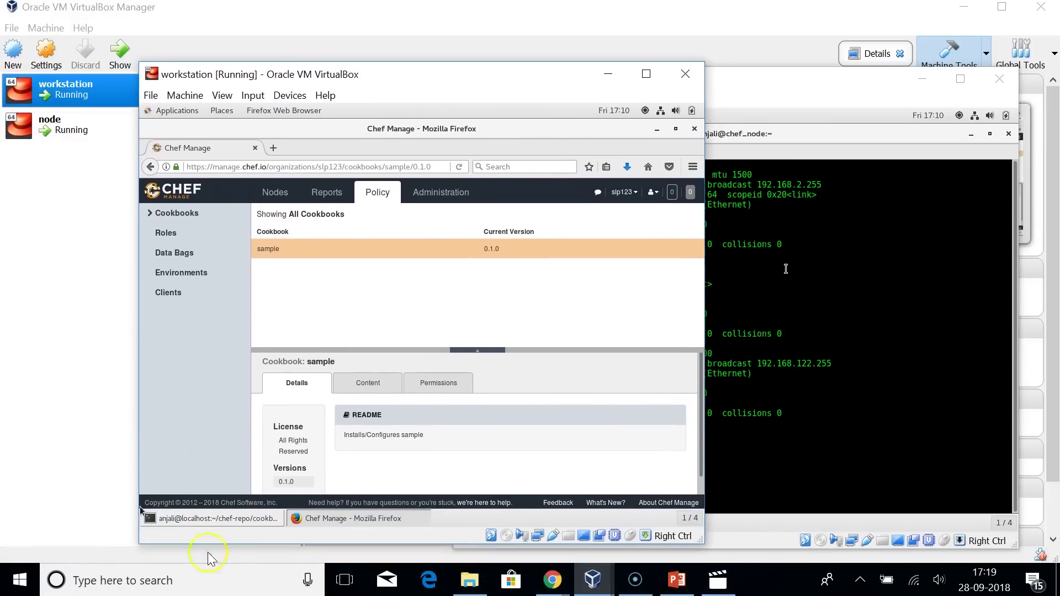
click(205, 517)
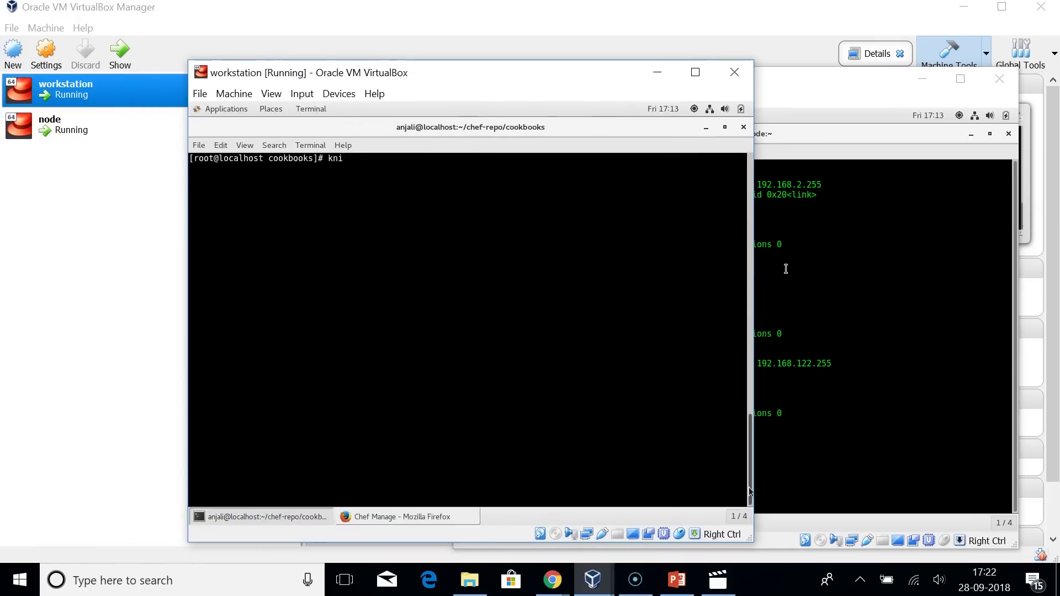
Run knife bootstrap on 192.168.2.190 with the SSH password and node name chef_node.
text(fe bootstrap 192.168.2.190 --ssh-user roo)
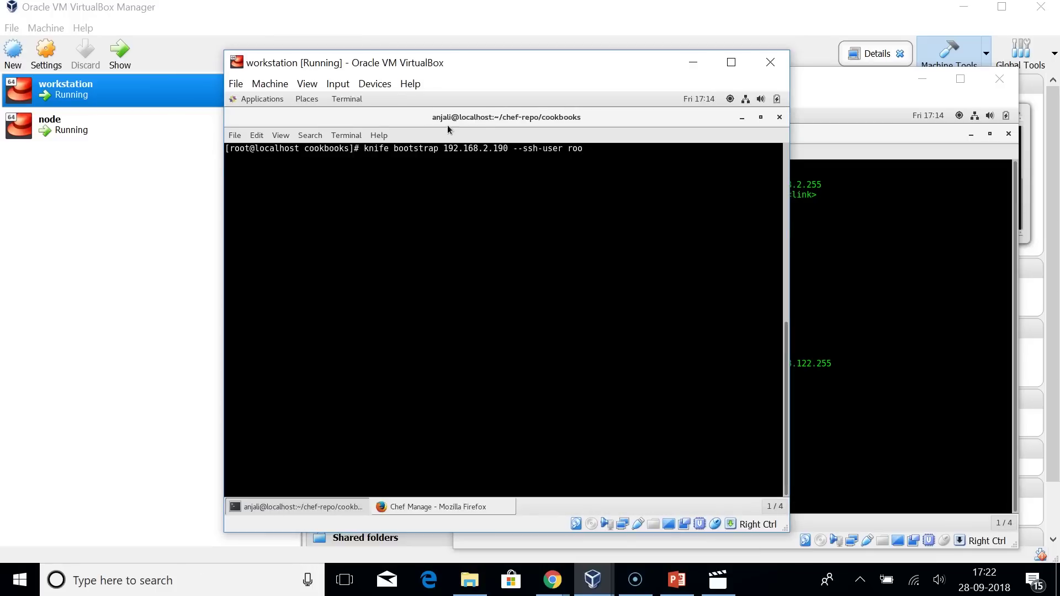
text(t --ssh-password Simplilearn123)
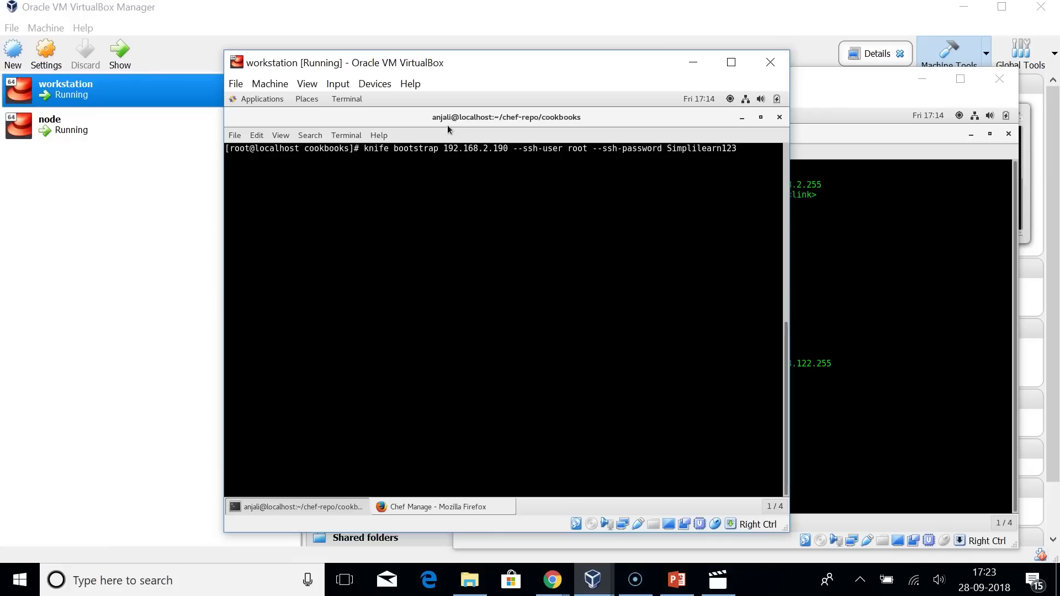
text( --node-name chef_node)
click(436, 232)
drag(363, 148, 782, 148)
key(Return)
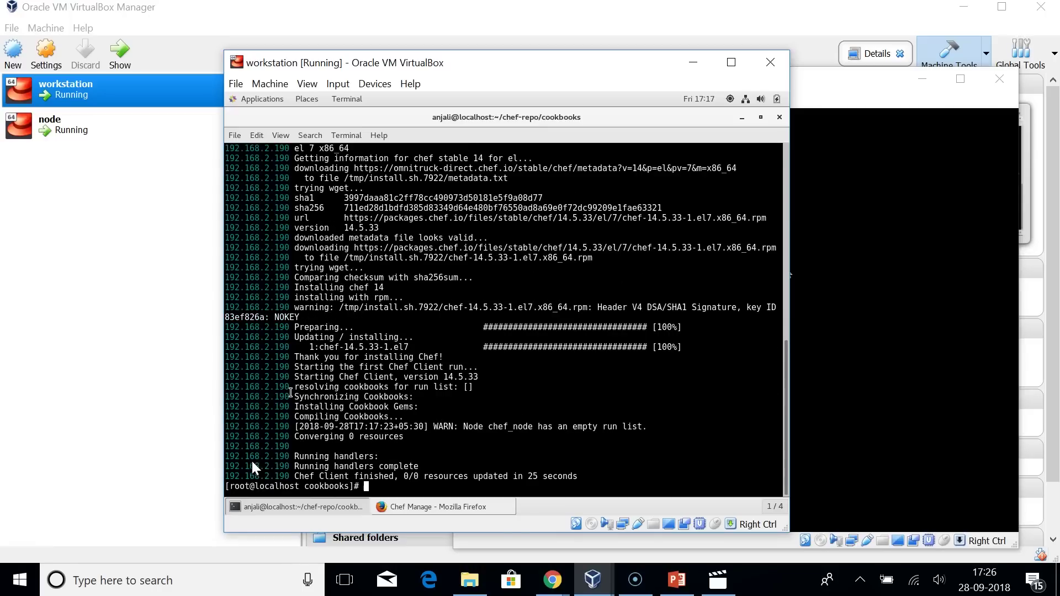
After the first Chef Client run finishes, show Chef Manage's Nodes list containing chef_node.
click(326, 379)
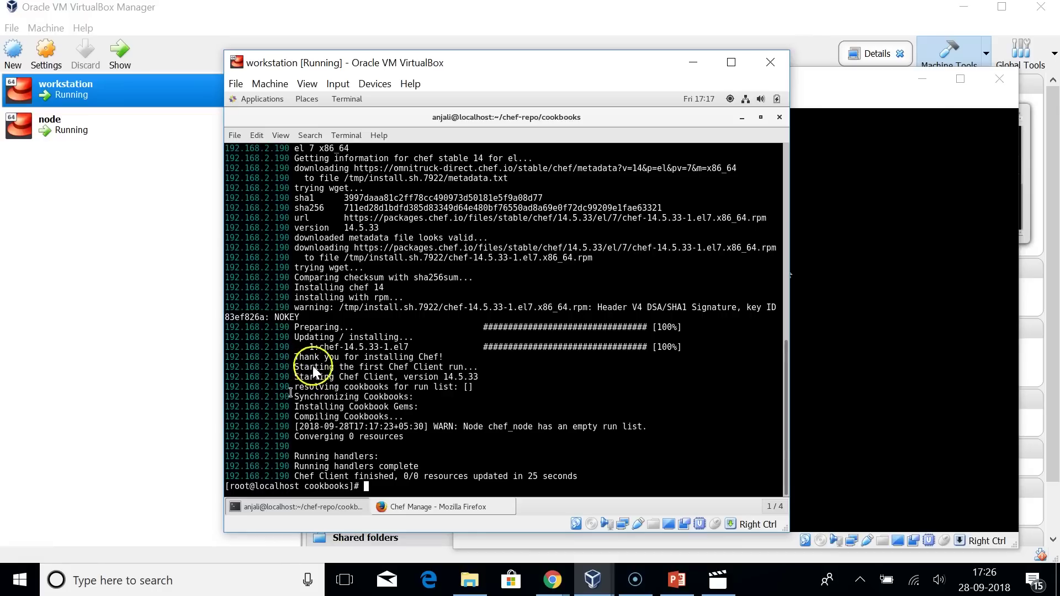
drag(448, 366, 350, 369)
click(550, 387)
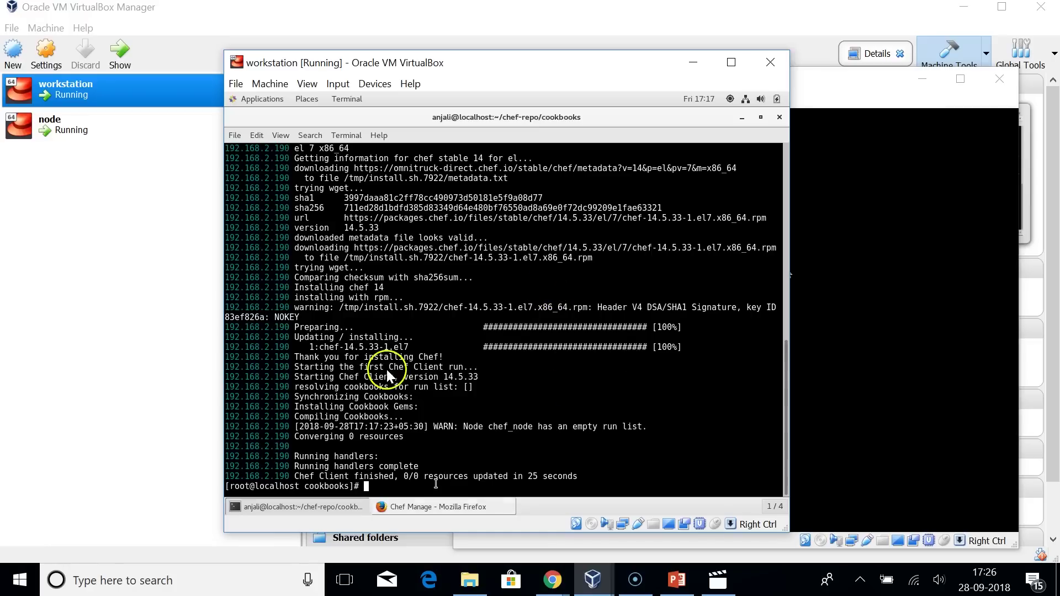
click(426, 507)
click(545, 156)
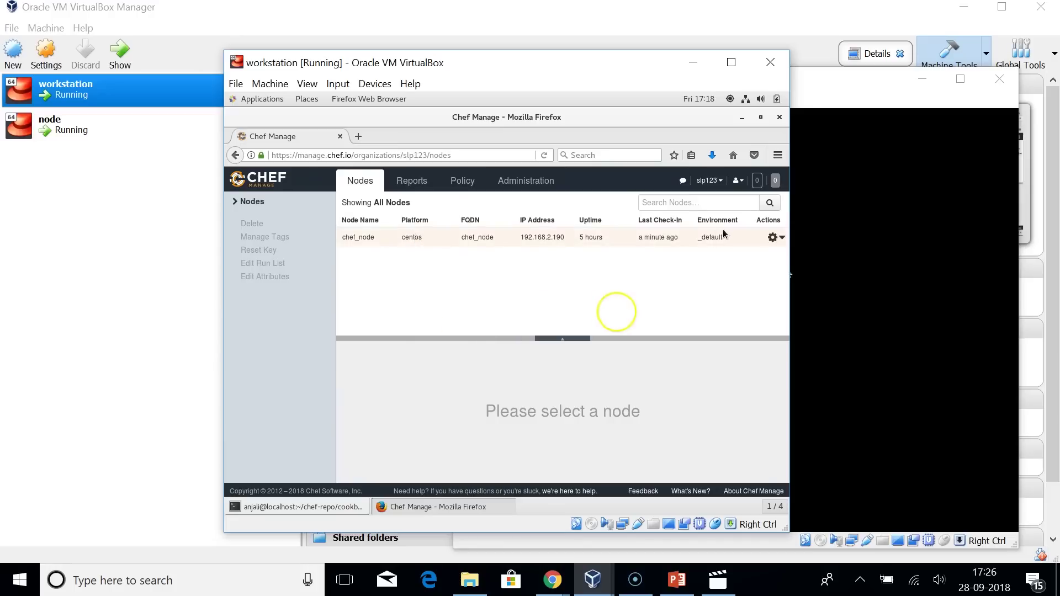
Select chef_node, drag the sample recipe into its Current Run List, and save.
click(558, 238)
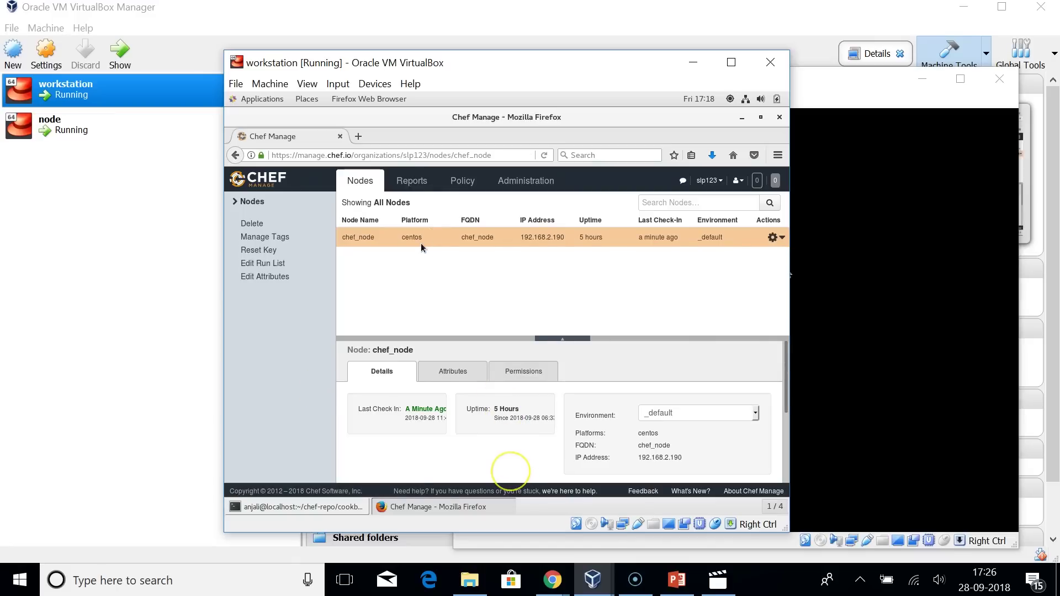
click(782, 239)
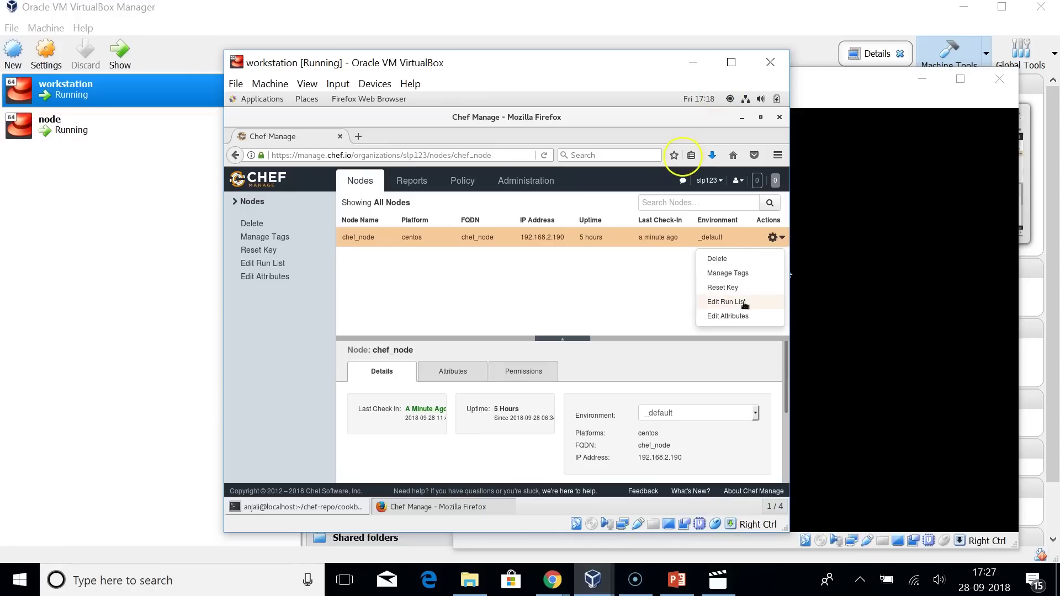
click(744, 304)
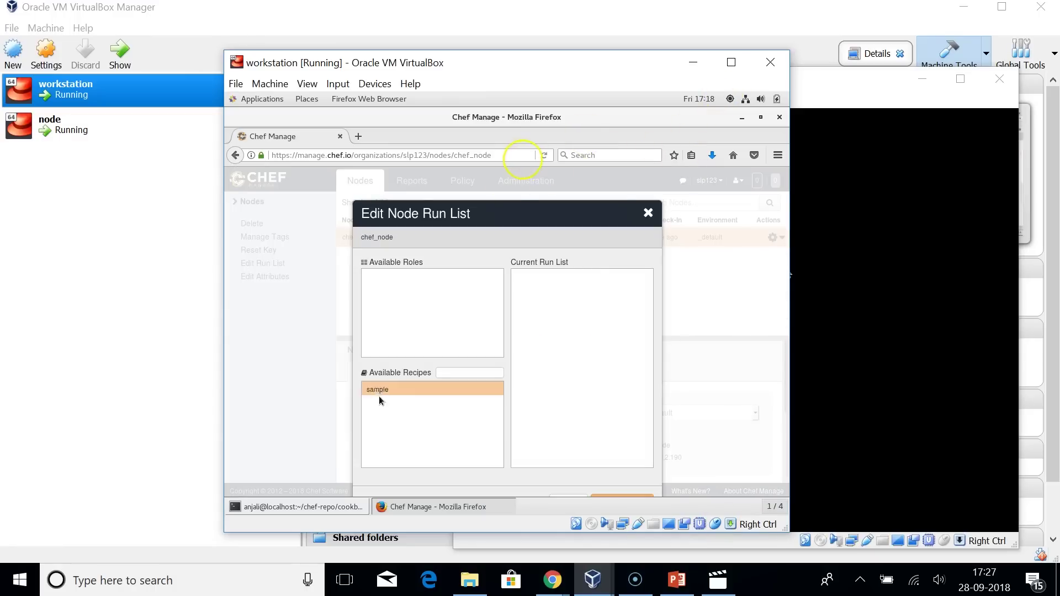
click(378, 391)
drag(377, 391, 596, 287)
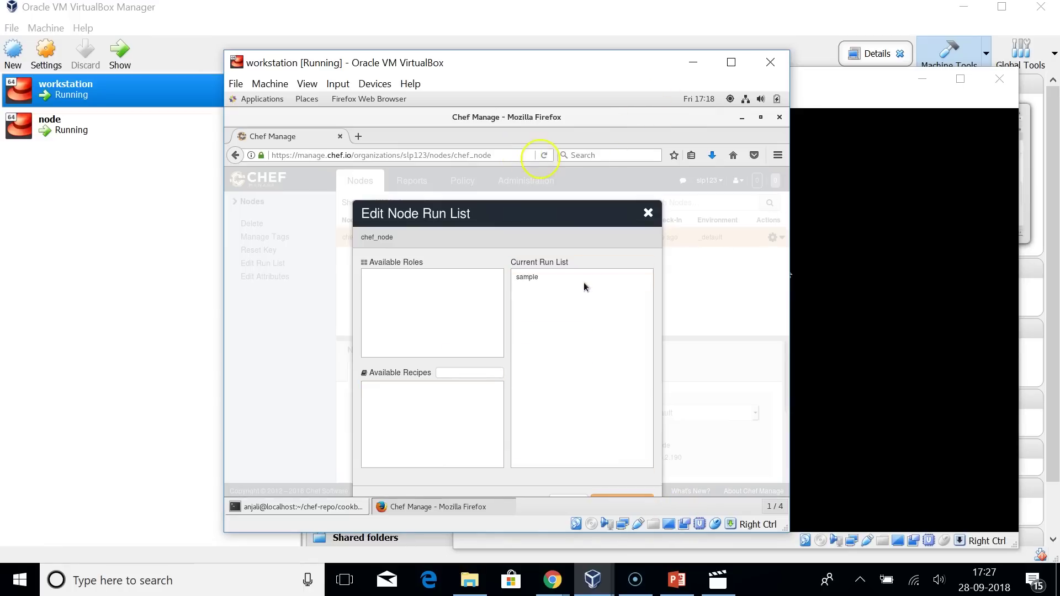
click(621, 498)
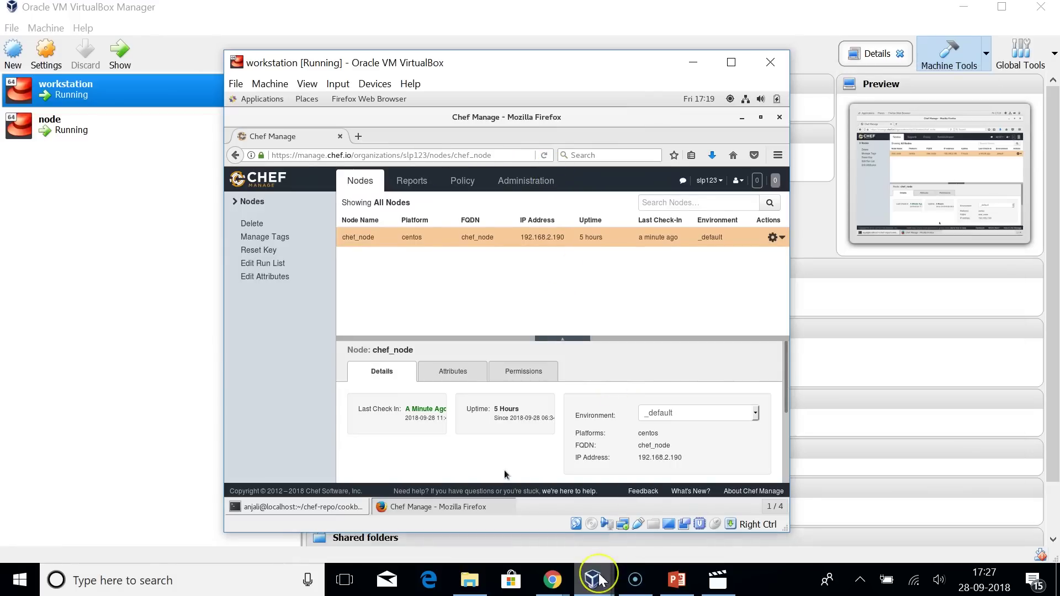
Unlock the node VM session with its password and clear the terminal.
mouse_move(594, 577)
click(643, 524)
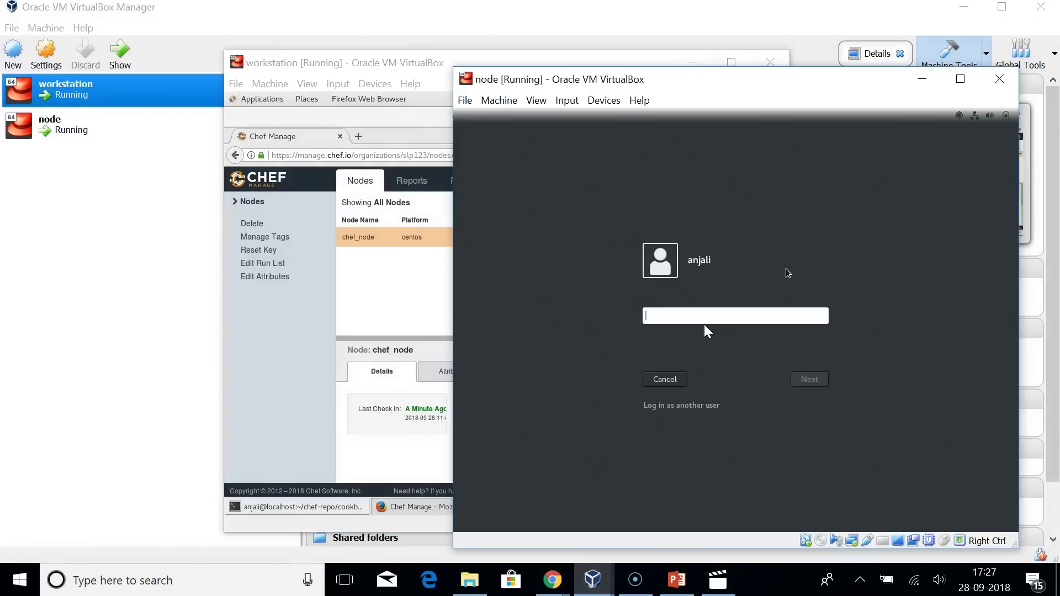
text(••••••••••••••••)
key(Return)
text(clear)
key(Return)
As root via su, run chef-client so it installs and starts httpd and creates index.html.
text(su)
key(Return)
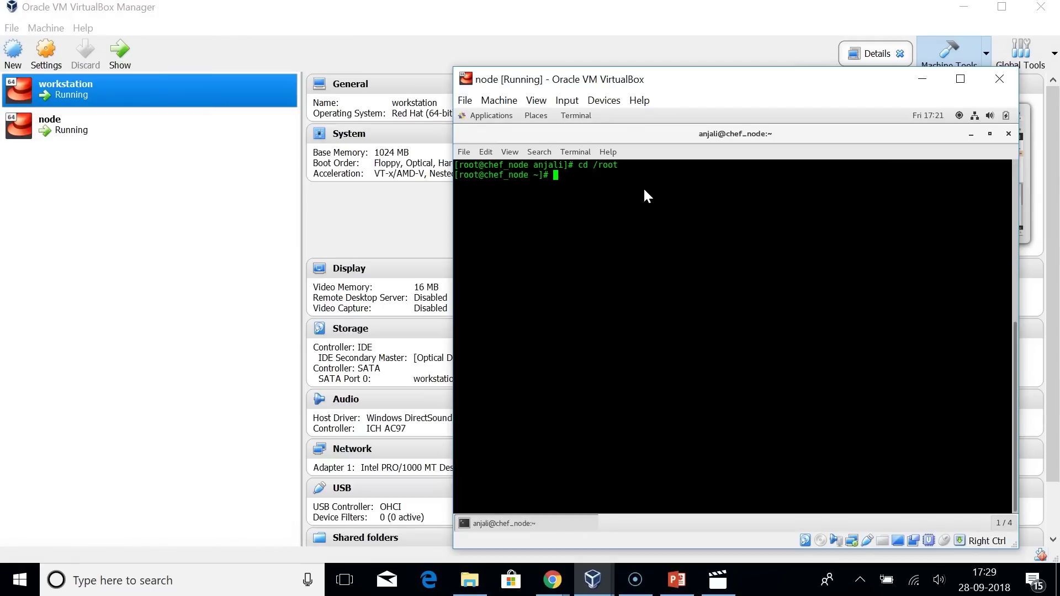
text(chef-client)
key(Return)
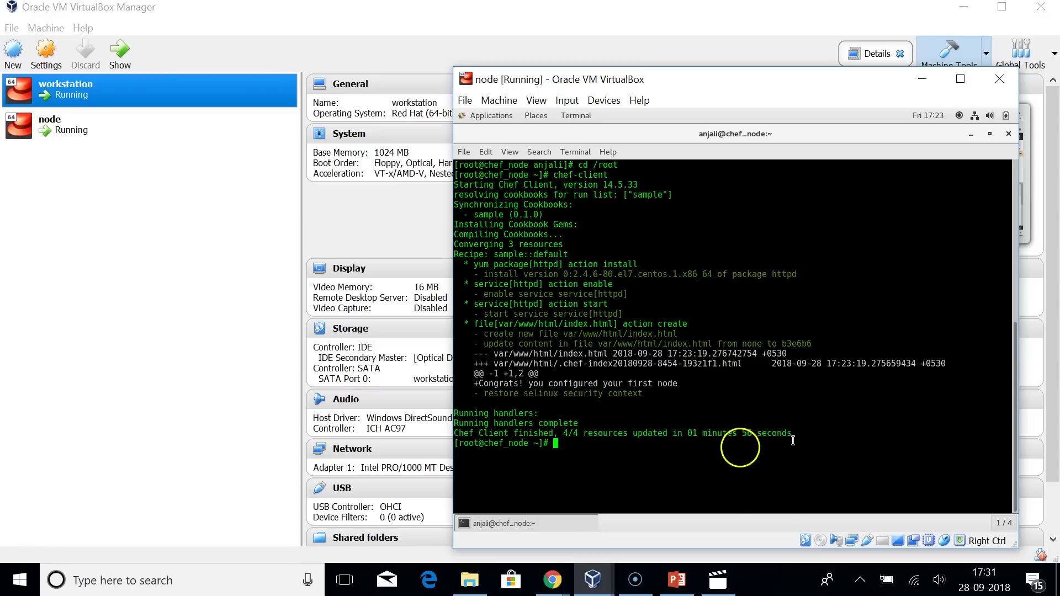
drag(793, 441, 691, 434)
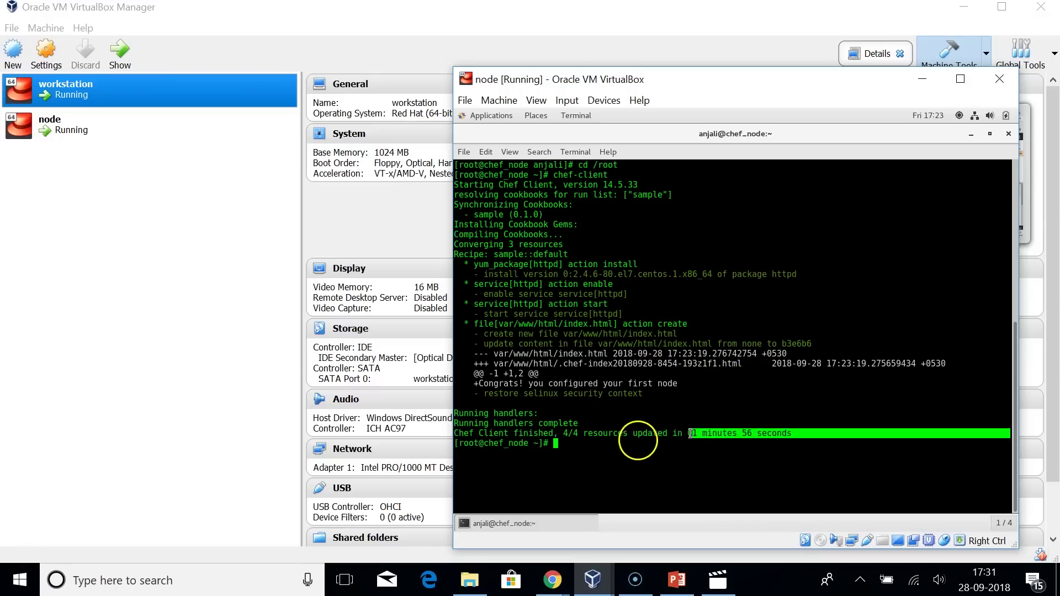
click(690, 437)
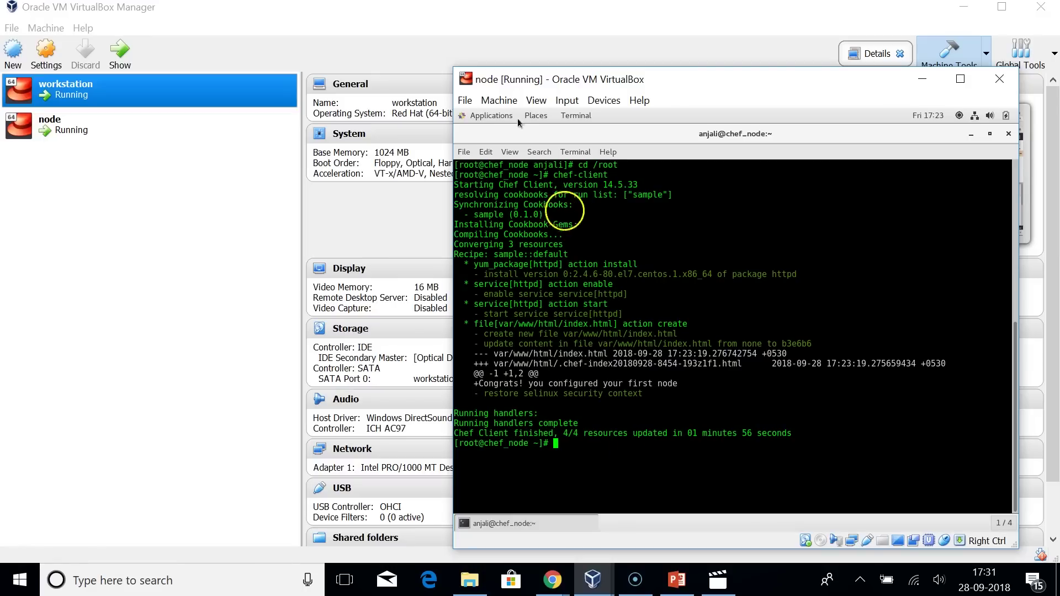
Load localhost in Firefox to show the 'Congrats! you configured your first node' page.
mouse_move(497, 115)
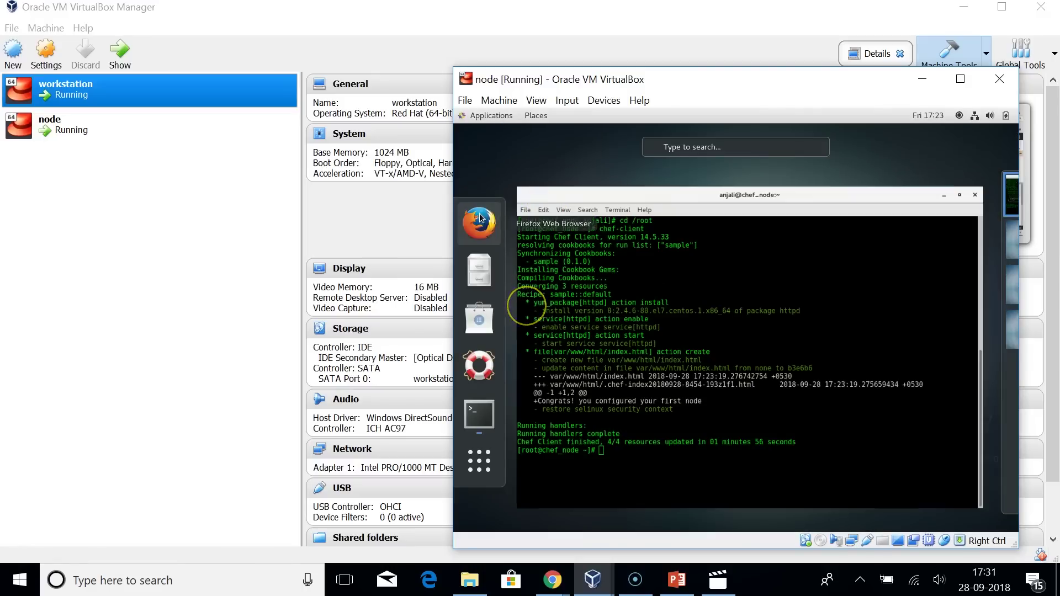
key(Escape)
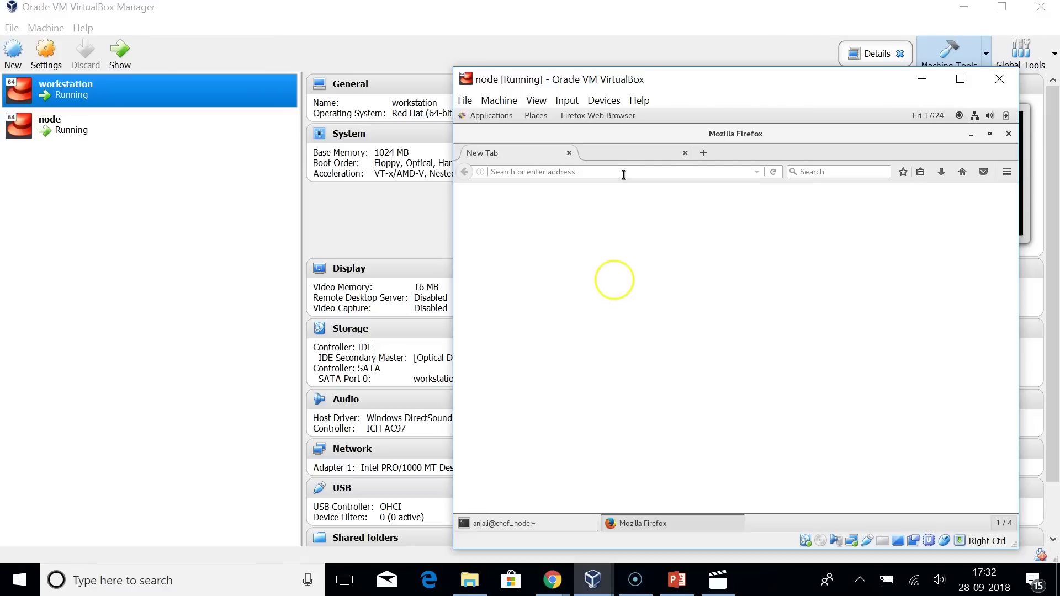
text(localhost)
key(Return)
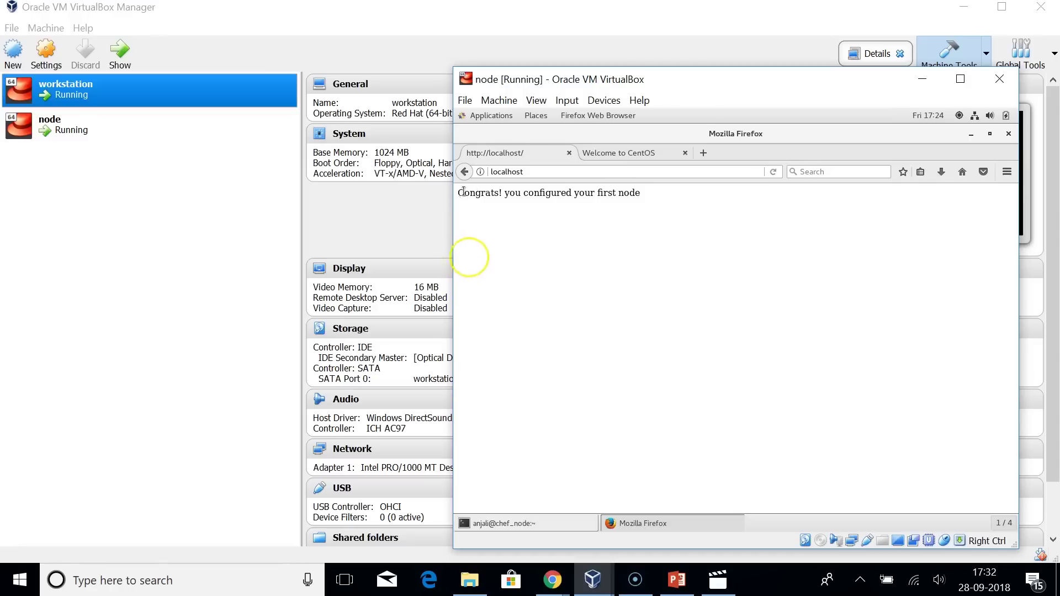
drag(468, 193, 580, 223)
click(591, 241)
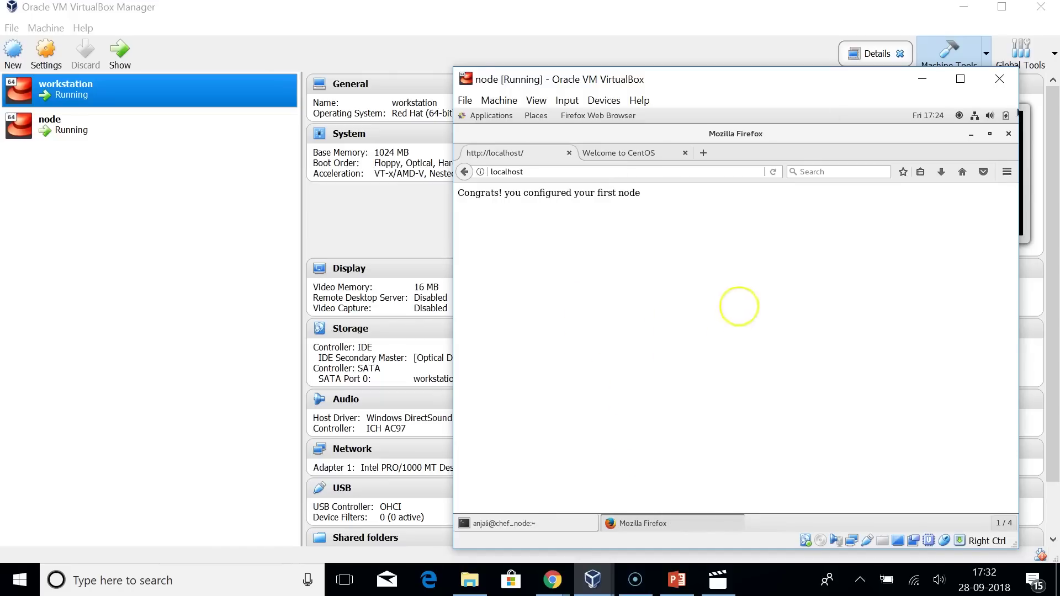
Cancel closing the whole browser and close just the localhost tab.
click(1012, 135)
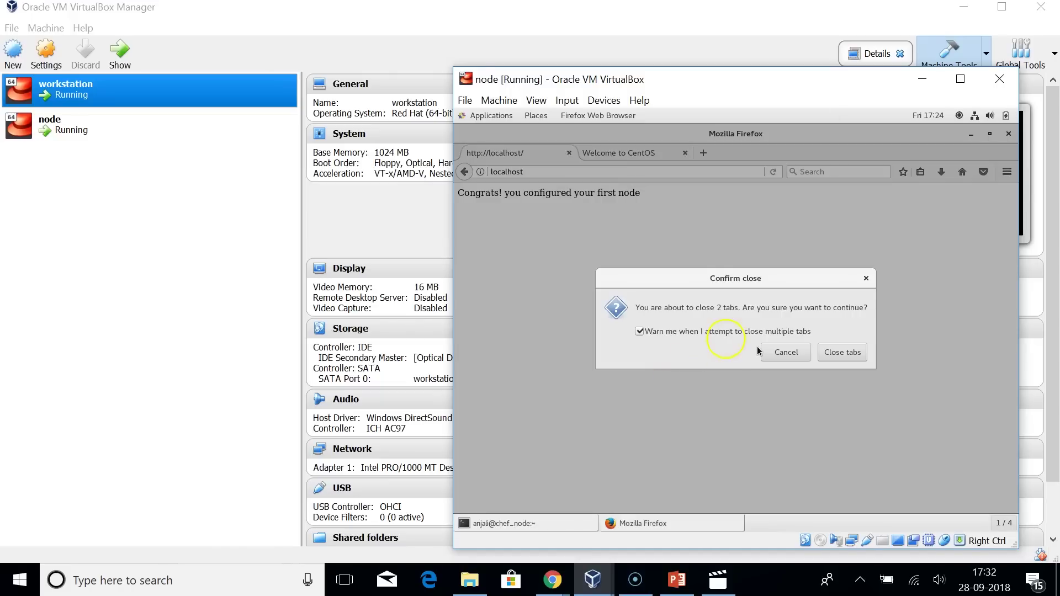
click(866, 281)
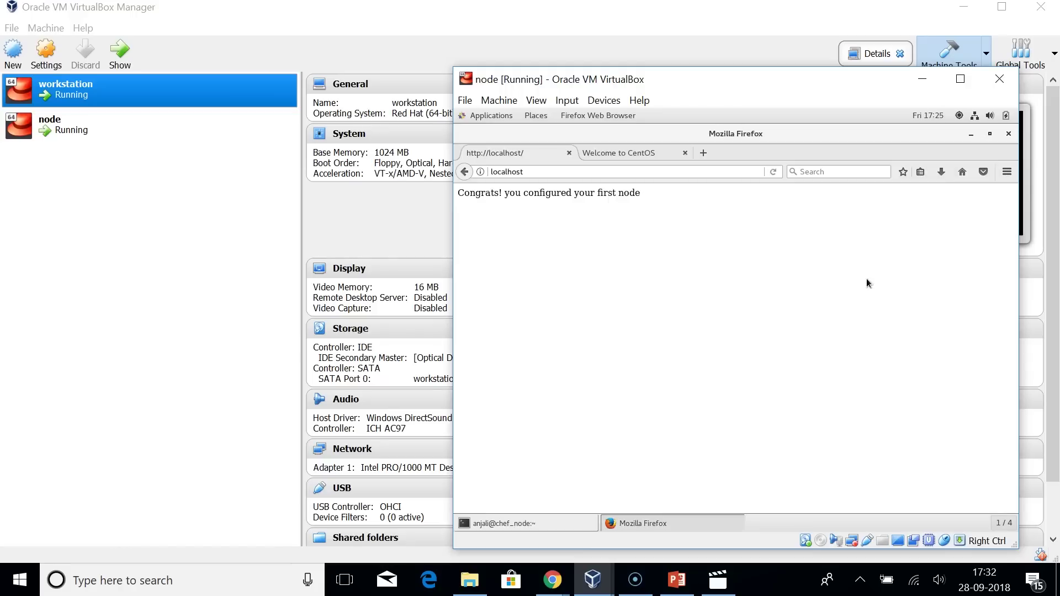
click(570, 154)
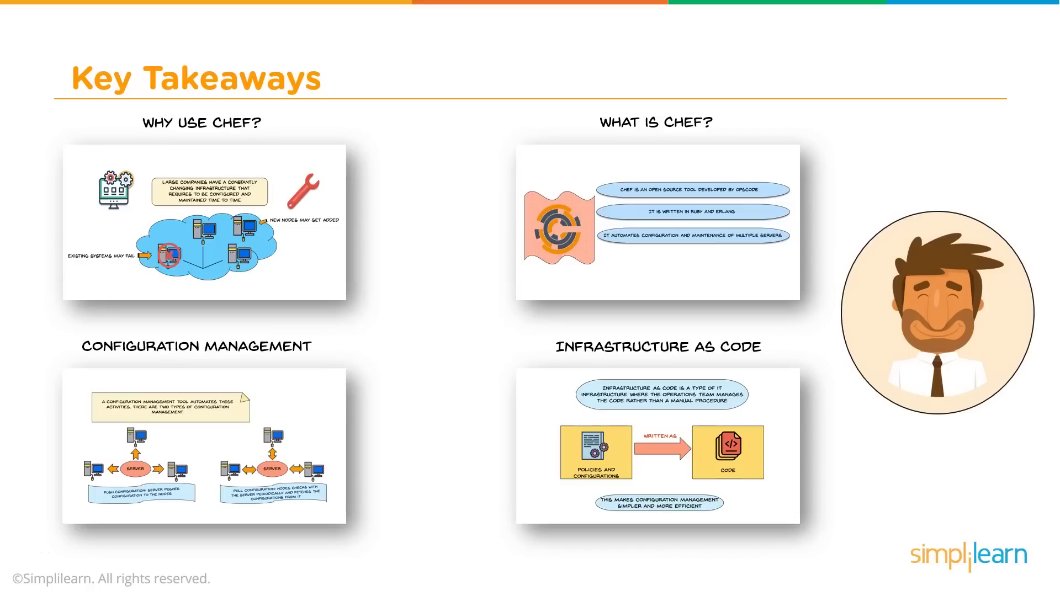